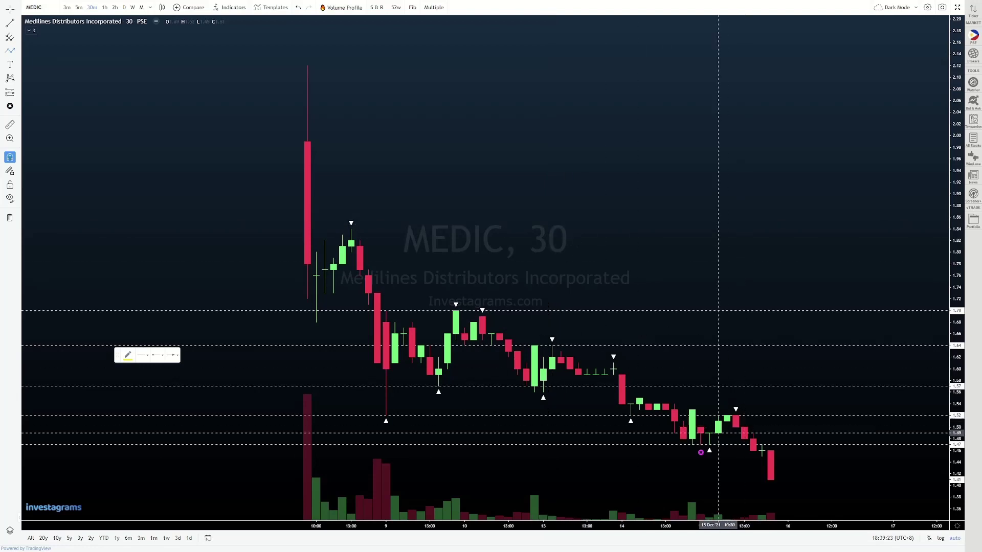
Turn off magnet snapping and draw a path over the latest candles, swinging about 1.47, 1.52, 1.45, 1.47 and 1.41
{"action": "left_click", "coordinate": [9, 157]}
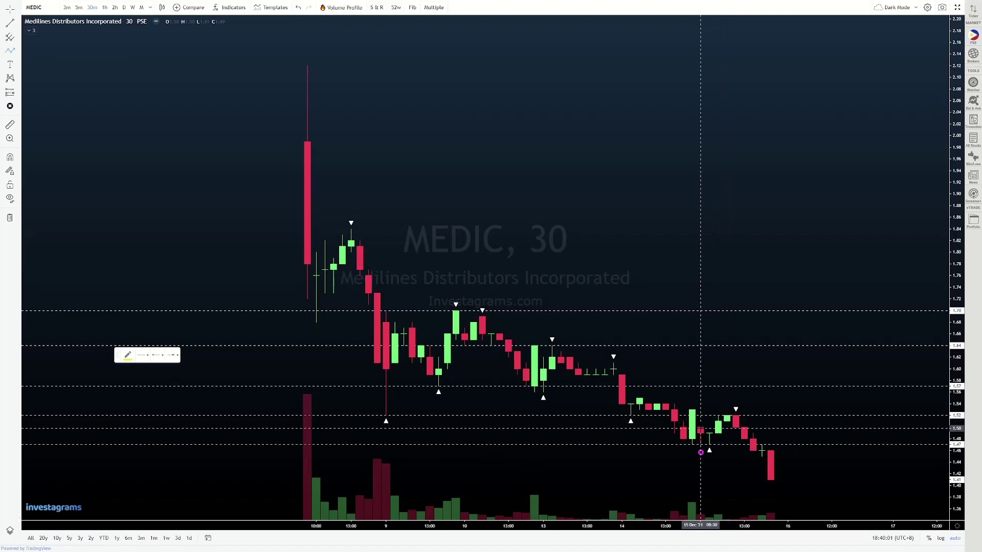
{"action": "left_click", "coordinate": [700, 452]}
{"action": "left_click", "coordinate": [701, 453]}
{"action": "left_click", "coordinate": [700, 443]}
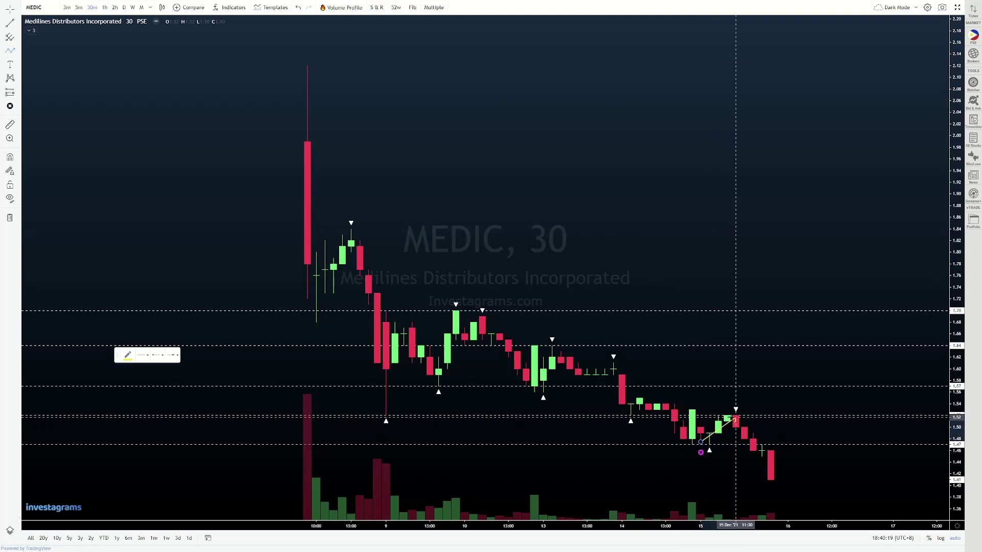
{"action": "left_click", "coordinate": [726, 417]}
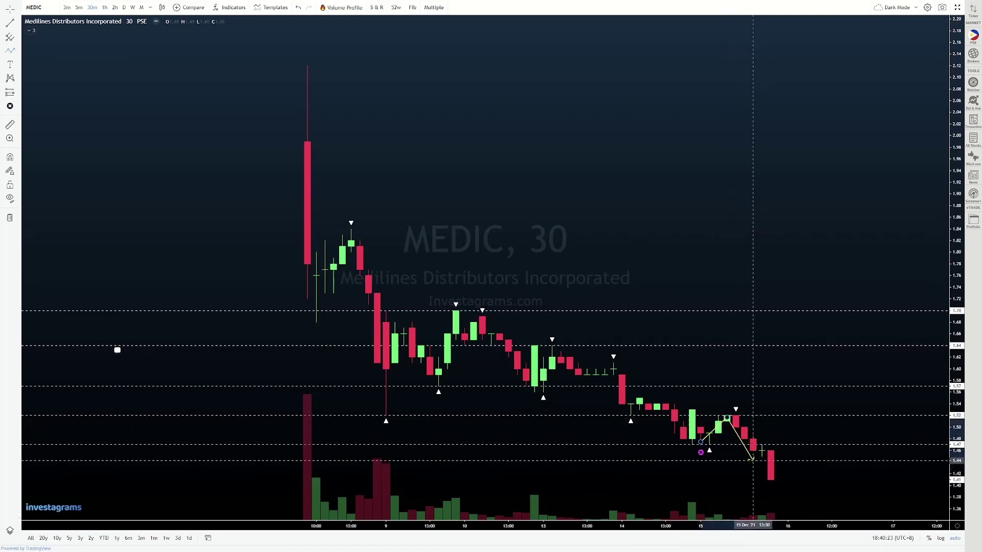
{"action": "left_click", "coordinate": [752, 456]}
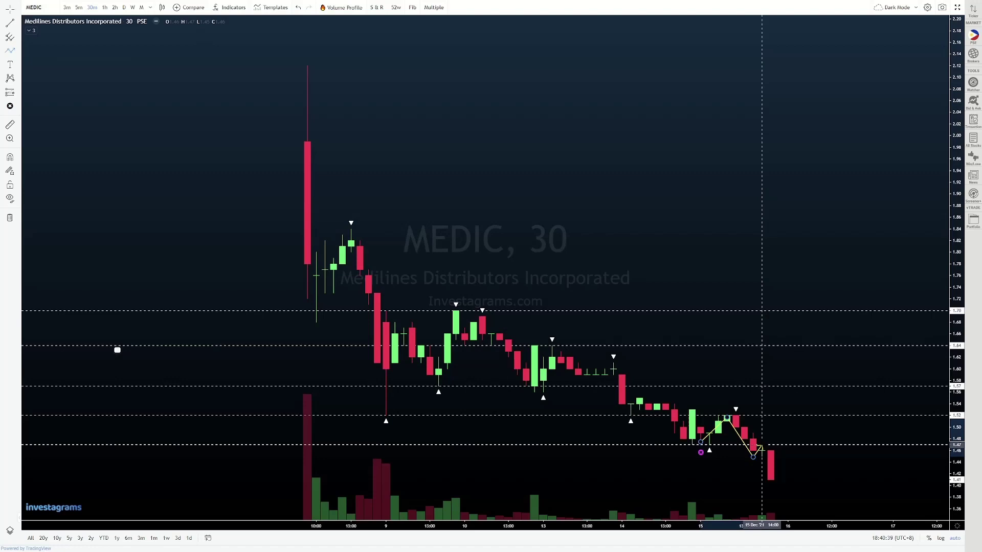
{"action": "left_click", "coordinate": [762, 446]}
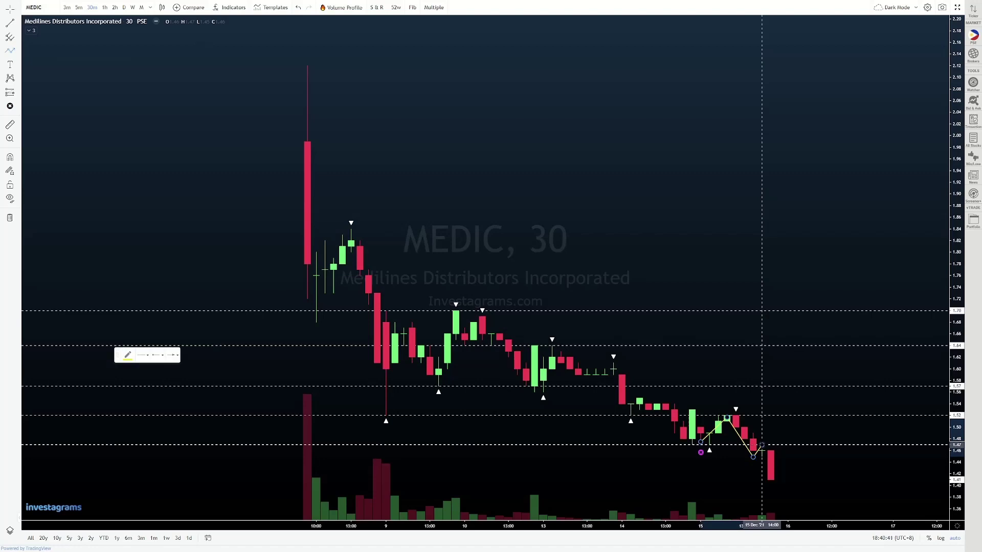
{"action": "left_click", "coordinate": [771, 478]}
{"action": "double_click", "coordinate": [770, 479]}
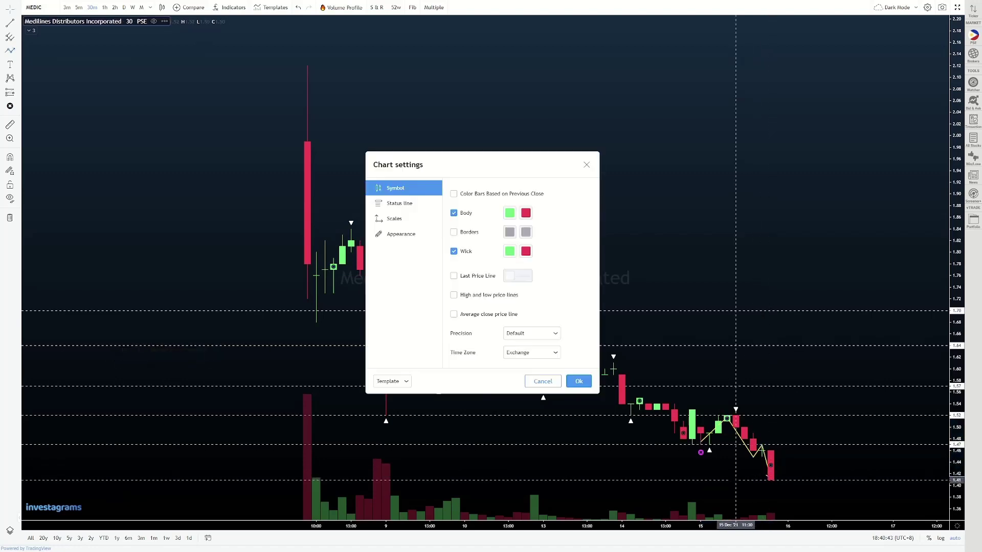
{"action": "left_click", "coordinate": [543, 381]}
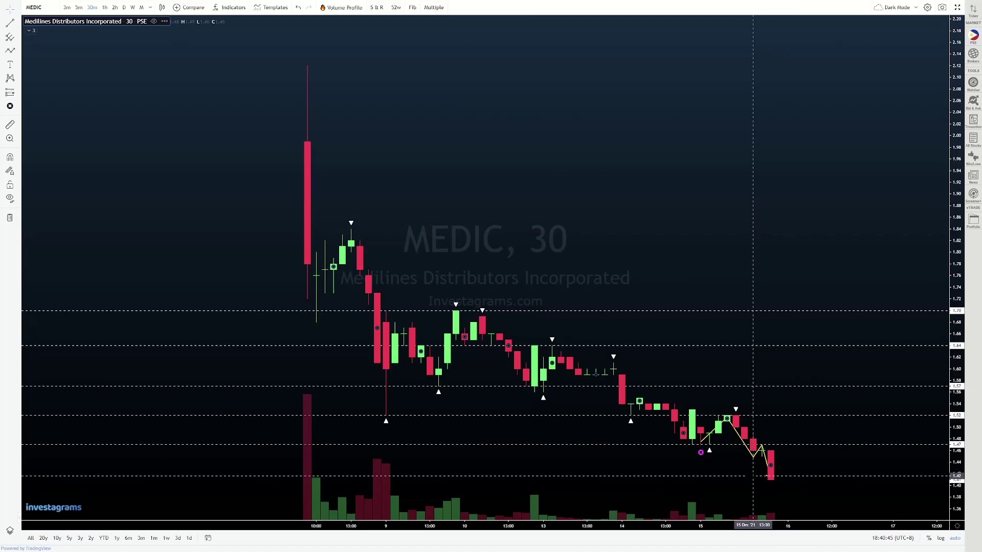
Bring the drawn price path to the front of the candles
{"action": "left_click", "coordinate": [767, 462]}
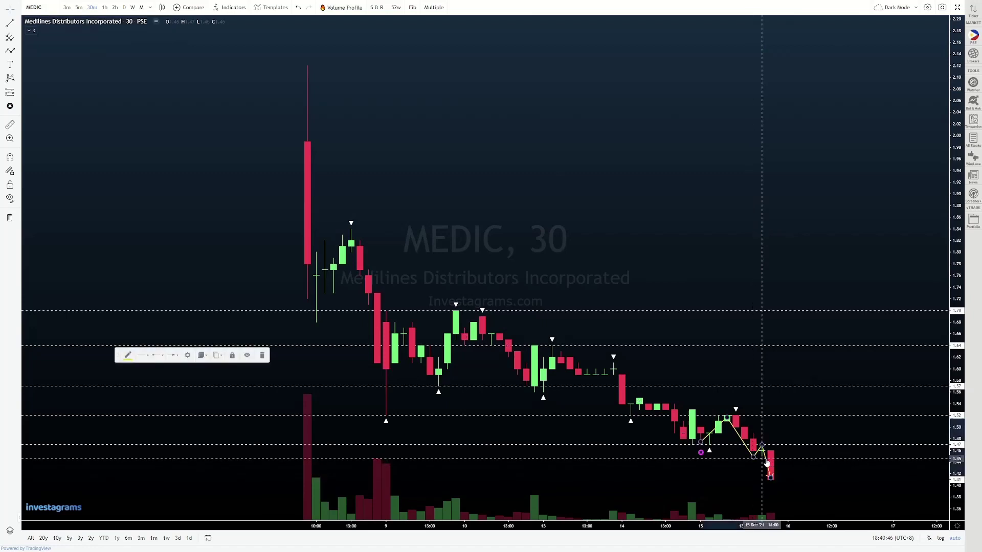
{"action": "left_click", "coordinate": [202, 355]}
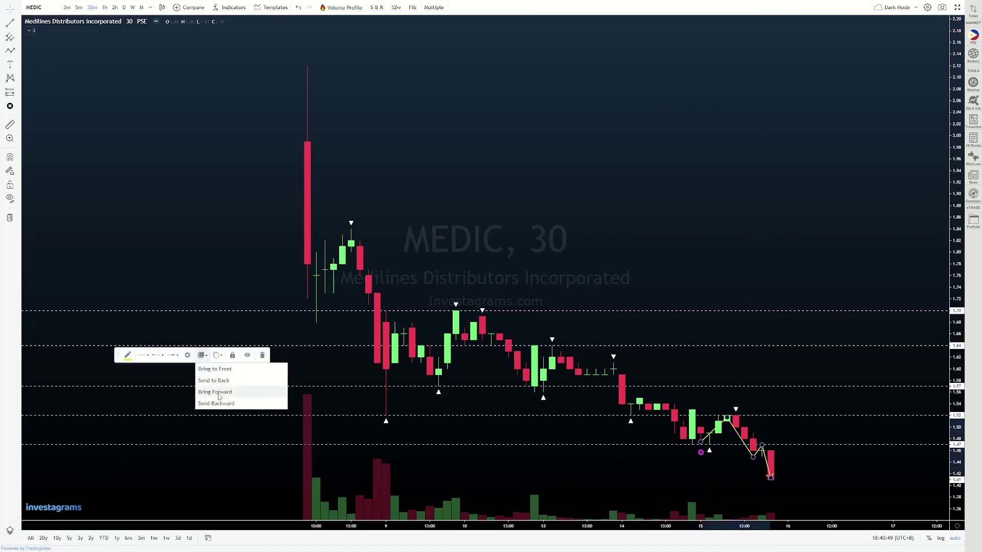
{"action": "left_click", "coordinate": [217, 369]}
{"action": "left_click", "coordinate": [657, 448]}
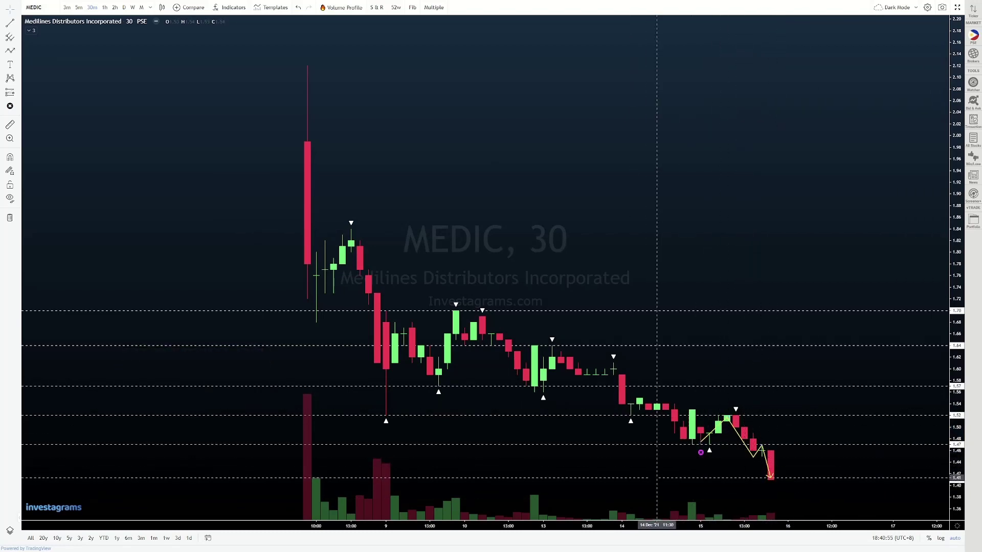
Examine the drawn price path on the 5-minute chart and return to the 30-minute timeframe
{"action": "left_click", "coordinate": [79, 7]}
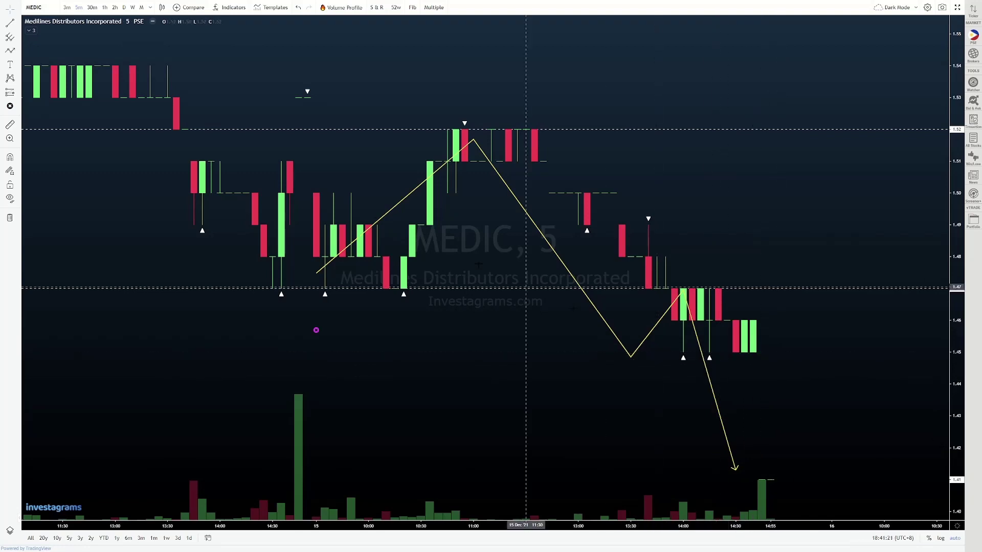
{"action": "left_click", "coordinate": [92, 7]}
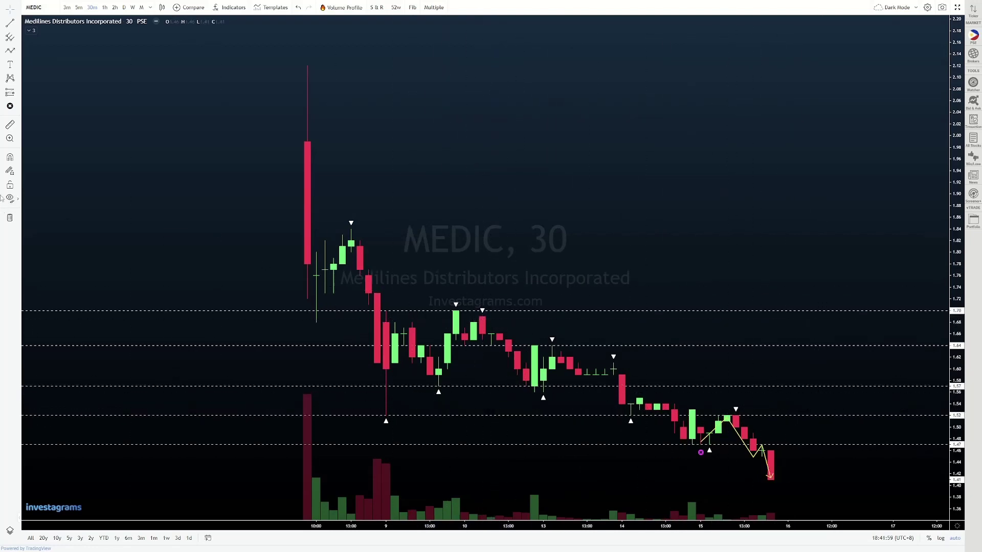
Draw a projected path rising from about 1.42 after the last candle and zigzagging between the 1.52 and 1.57 levels
{"action": "left_click", "coordinate": [10, 52]}
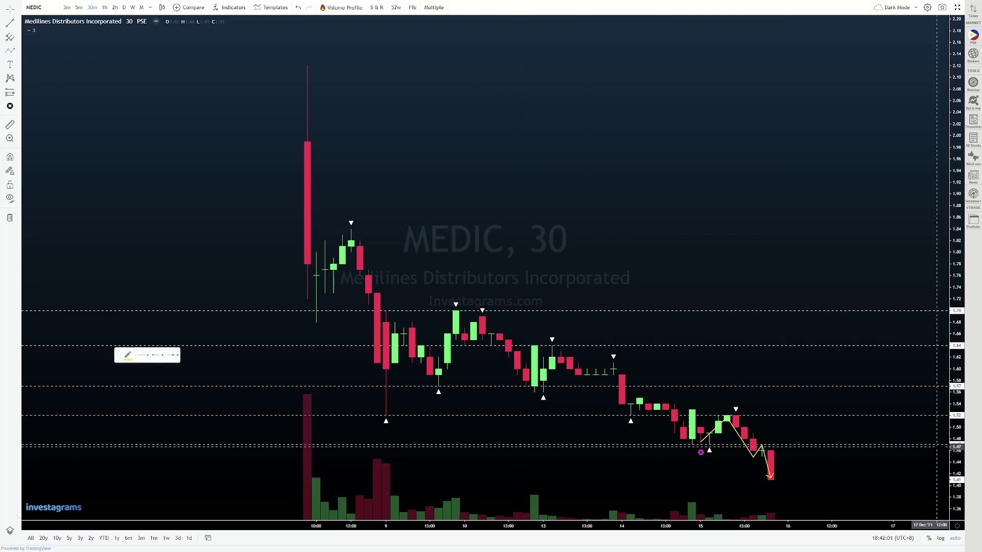
{"action": "left_click_drag", "start_coordinate": [780, 473], "coordinate": [796, 406]}
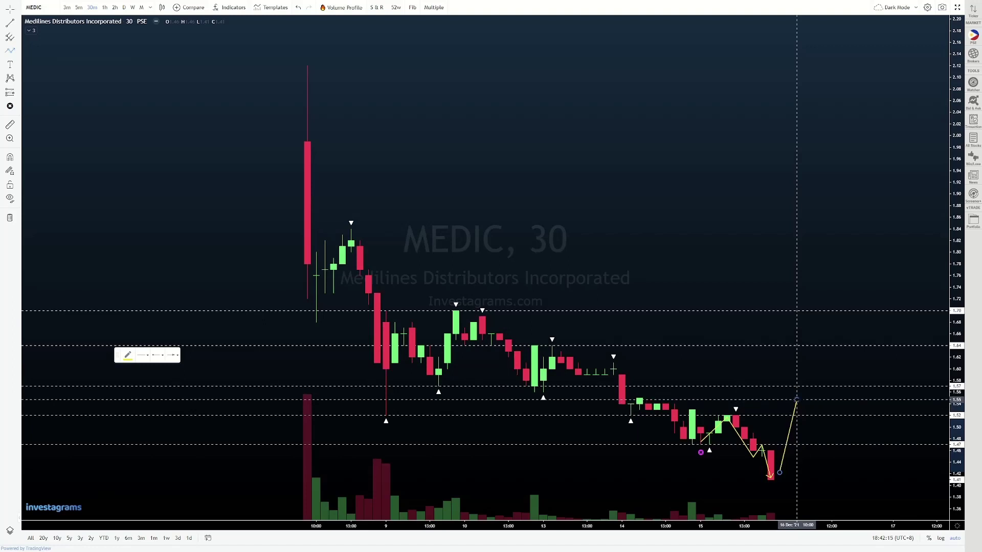
{"action": "left_click", "coordinate": [797, 400]}
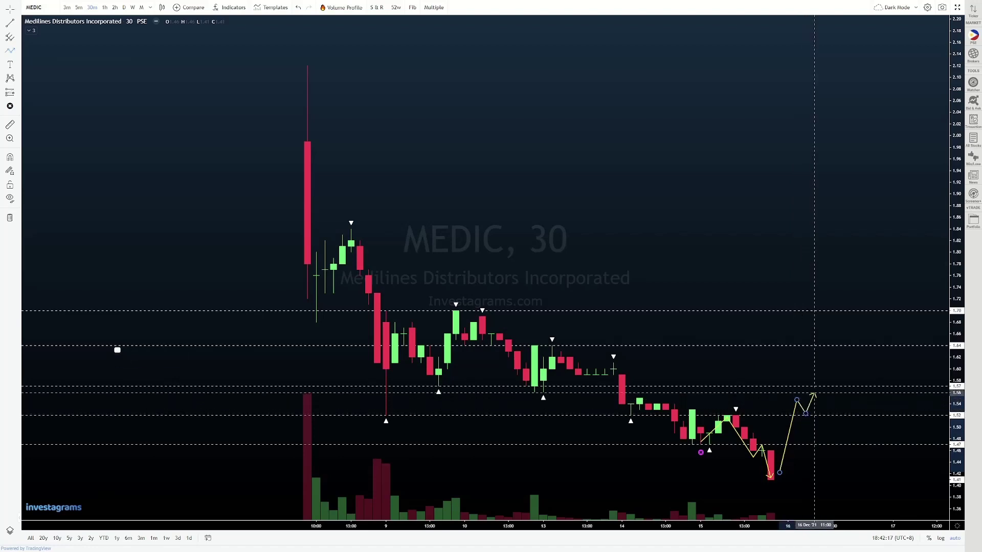
{"action": "left_click", "coordinate": [806, 413]}
{"action": "left_click", "coordinate": [814, 391]}
{"action": "left_click", "coordinate": [822, 414]}
{"action": "left_click", "coordinate": [831, 393]}
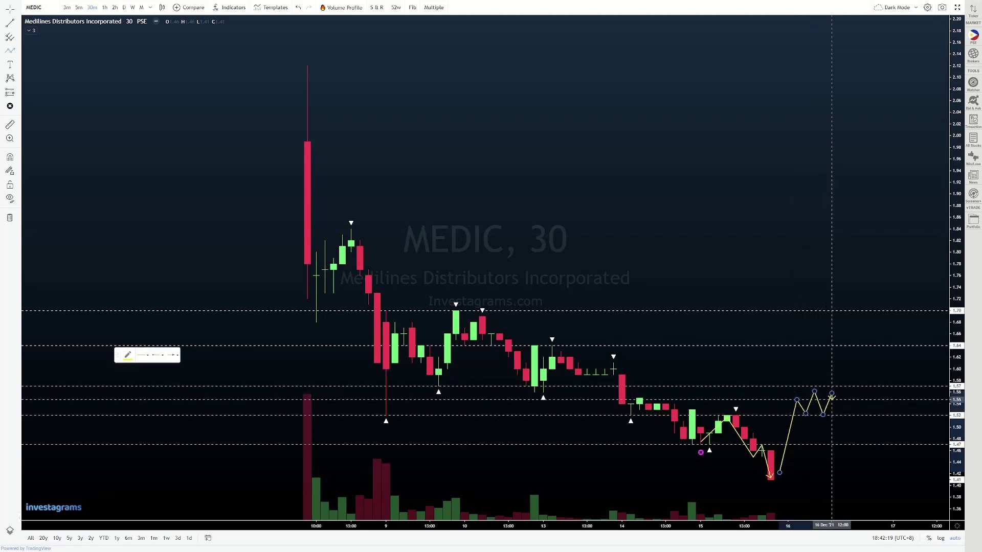
{"action": "left_click", "coordinate": [840, 415]}
{"action": "double_click", "coordinate": [849, 390]}
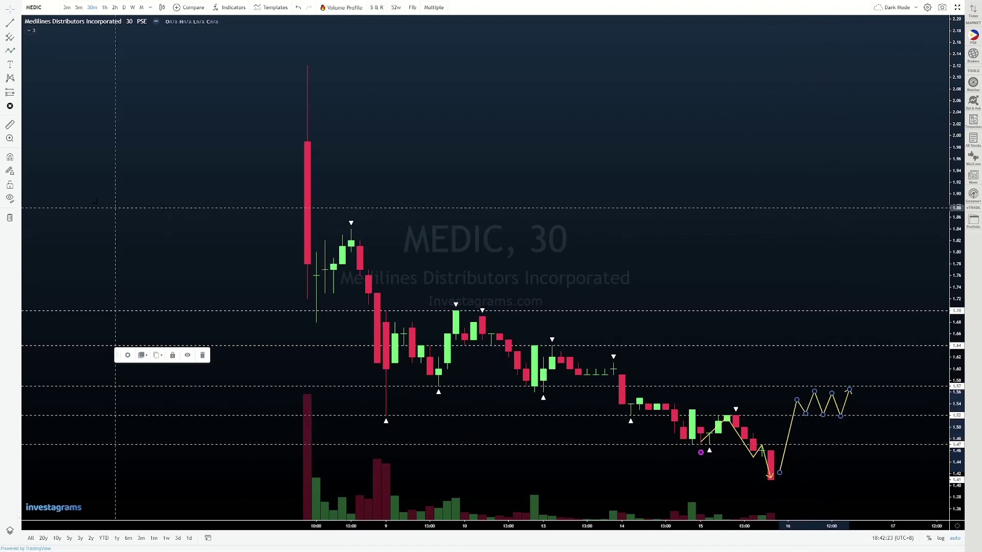
Draw a second projected zigzag path swinging between the 1.57 and 1.64 levels
{"action": "left_click", "coordinate": [9, 50]}
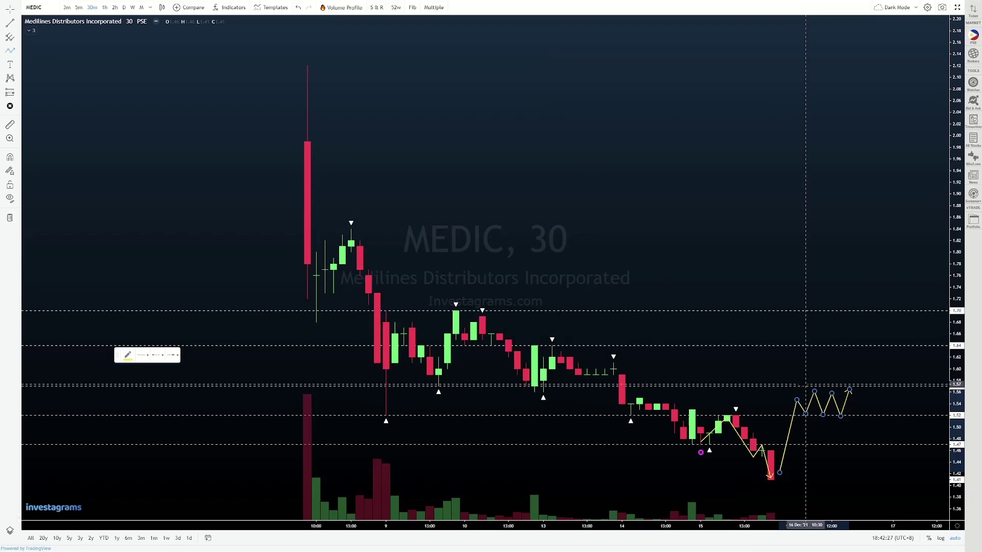
{"action": "left_click", "coordinate": [806, 385]}
{"action": "left_click", "coordinate": [822, 348]}
{"action": "left_click", "coordinate": [840, 385]}
{"action": "left_click", "coordinate": [857, 348]}
{"action": "left_click", "coordinate": [875, 384]}
{"action": "left_click", "coordinate": [892, 347]}
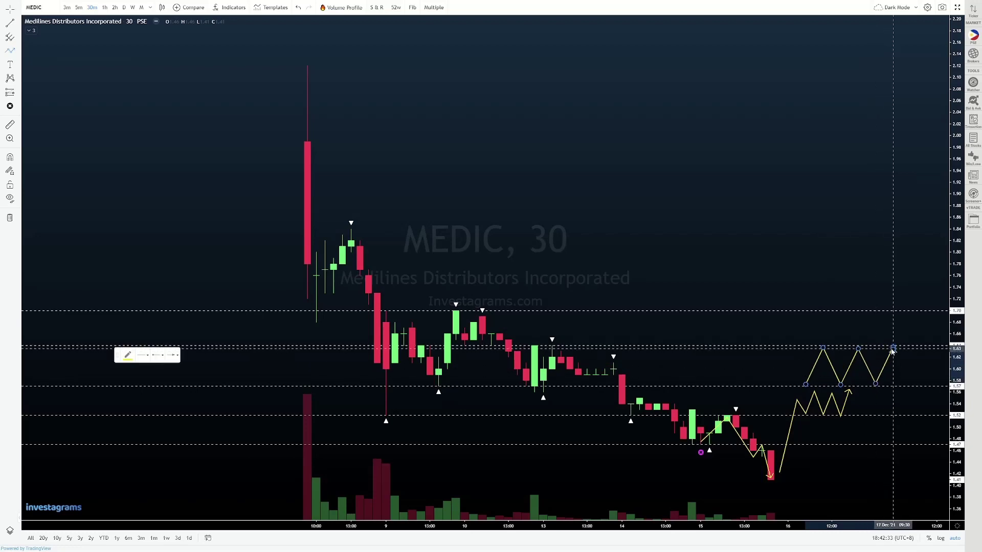
{"action": "left_click", "coordinate": [892, 349]}
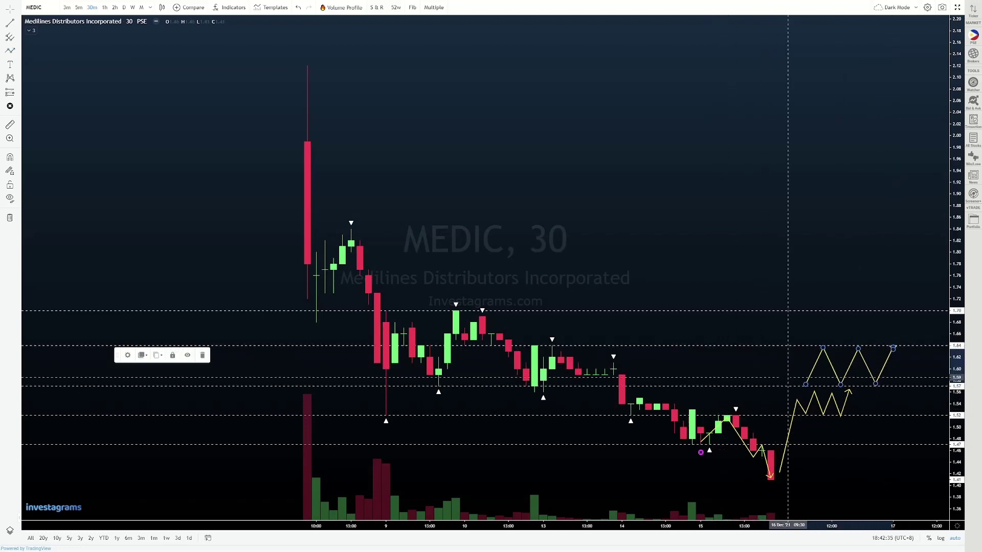
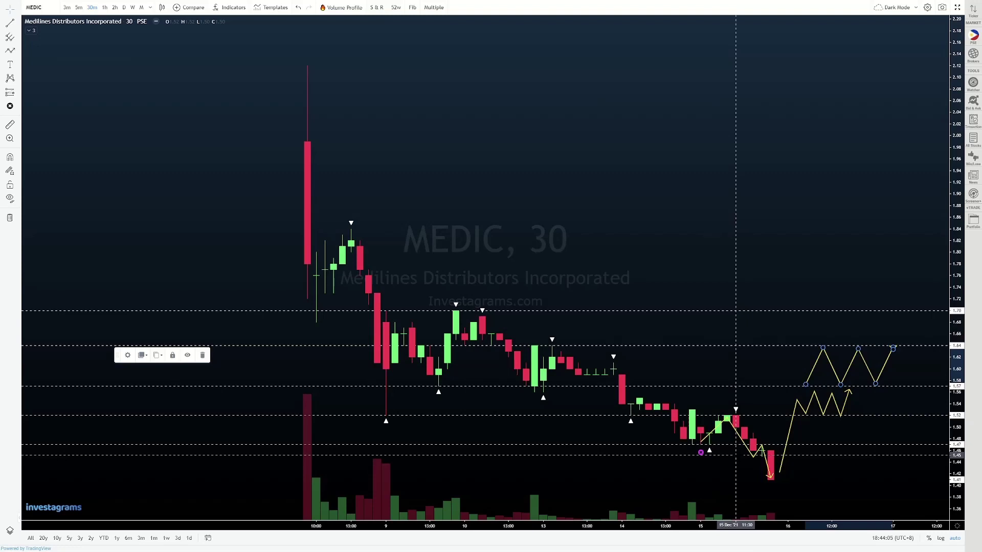
Switch to the daily timeframe and load the RLC chart, showing its price history from mid-2020 onward
{"action": "left_click", "coordinate": [124, 8]}
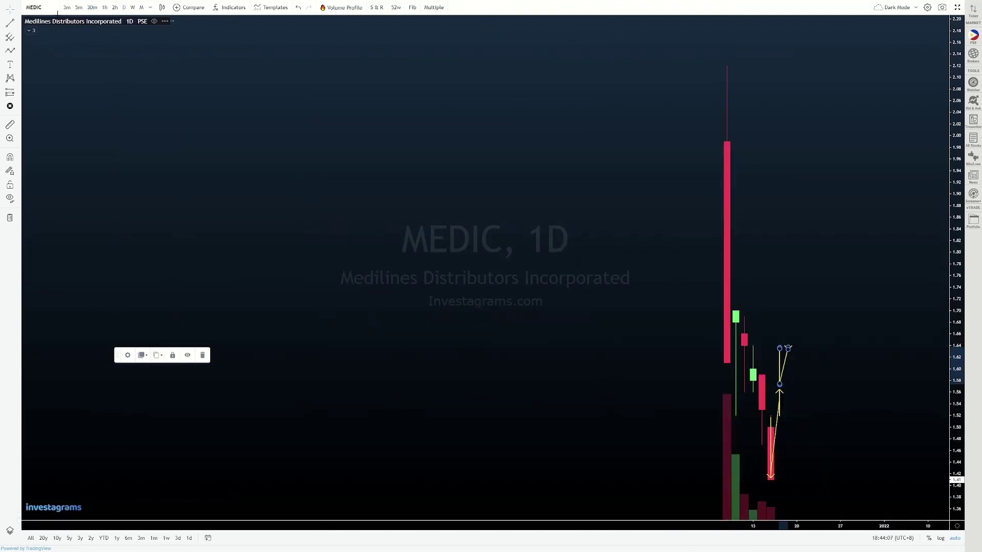
{"action": "left_click", "coordinate": [44, 7]}
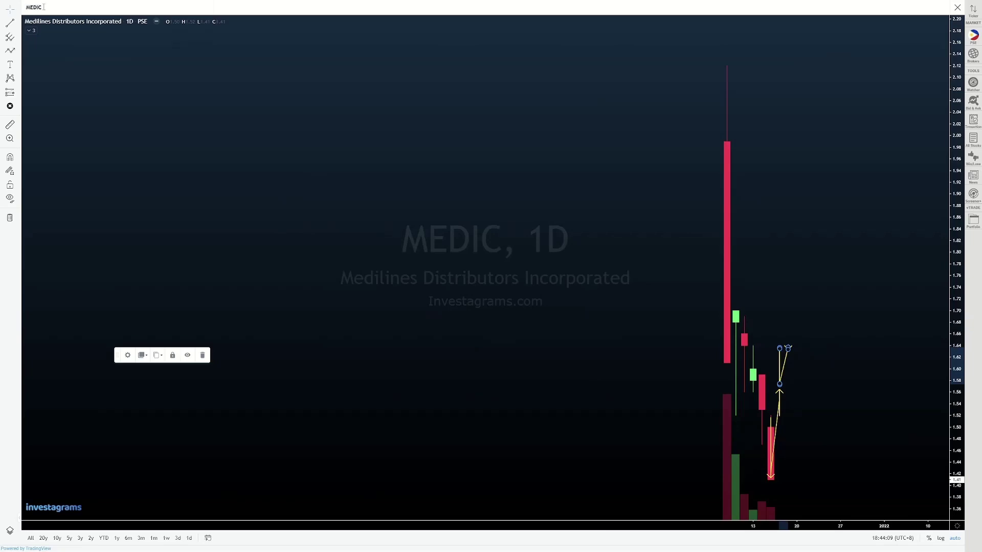
{"action": "type", "text": "R"}
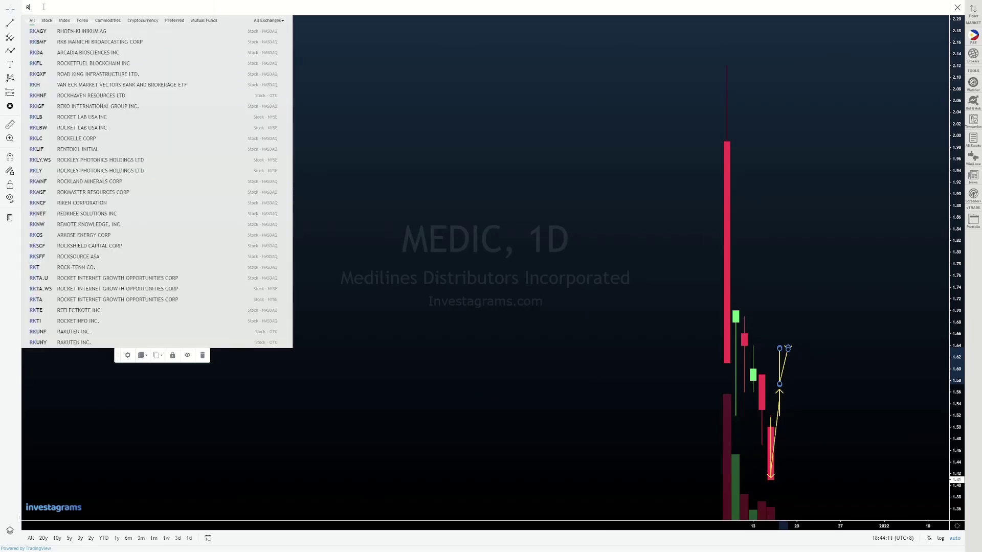
{"action": "type", "text": "LC"}
{"action": "key", "text": "Return"}
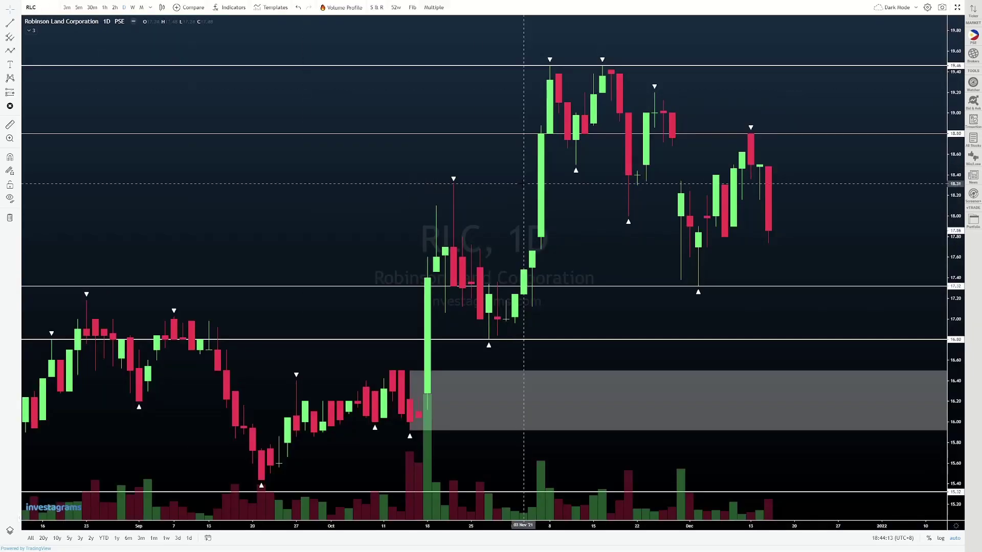
{"action": "scroll", "coordinate": [524, 183], "scroll_direction": "down", "scroll_amount": 15}
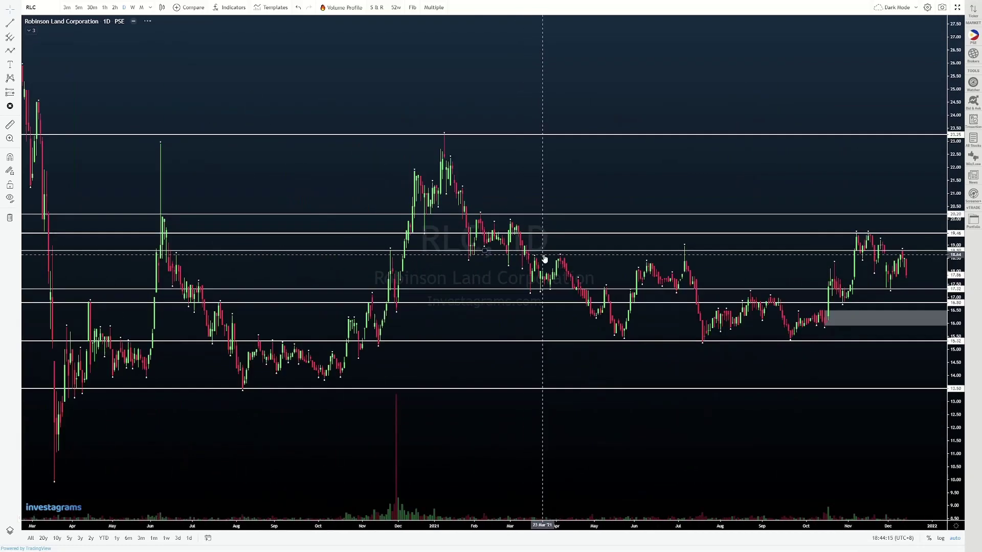
{"action": "scroll", "coordinate": [545, 259], "scroll_direction": "up", "scroll_amount": 2}
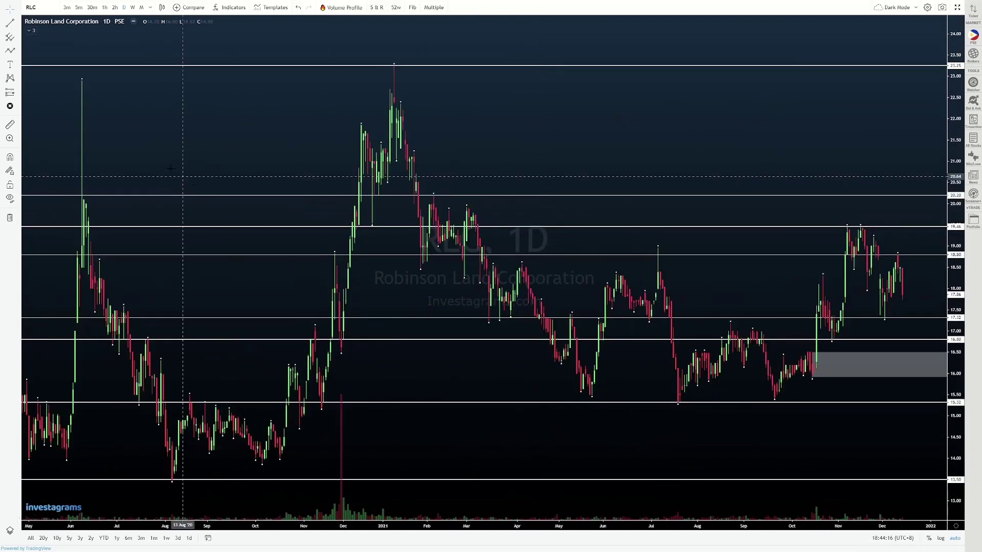
Brush curved strokes over the October, November and December 2021 peaks to mark the shoulders and head
{"action": "left_click", "coordinate": [20, 51]}
{"action": "left_click", "coordinate": [42, 174]}
{"action": "left_click", "coordinate": [805, 279]}
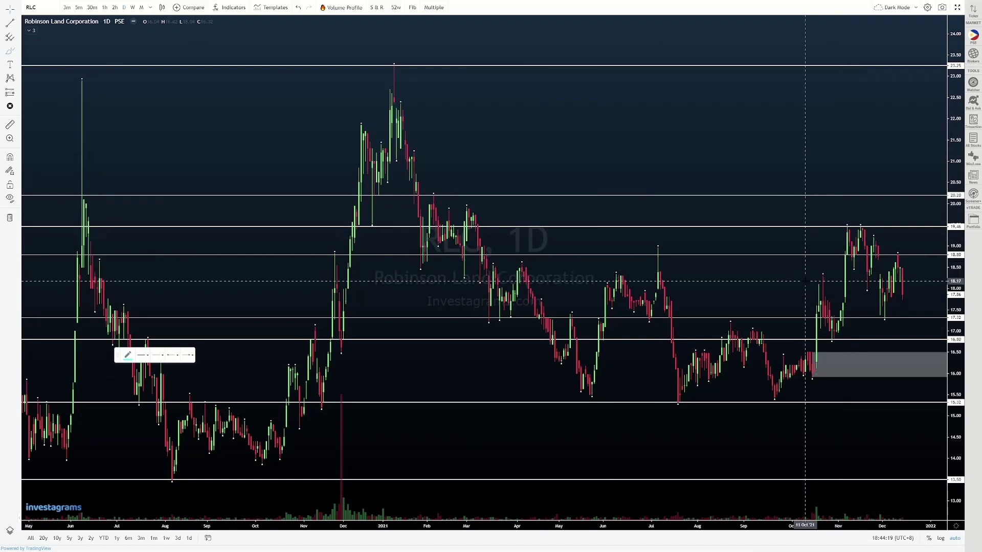
{"action": "left_click", "coordinate": [838, 275]}
{"action": "left_click", "coordinate": [843, 243]}
{"action": "left_click", "coordinate": [889, 228]}
{"action": "left_click", "coordinate": [884, 254]}
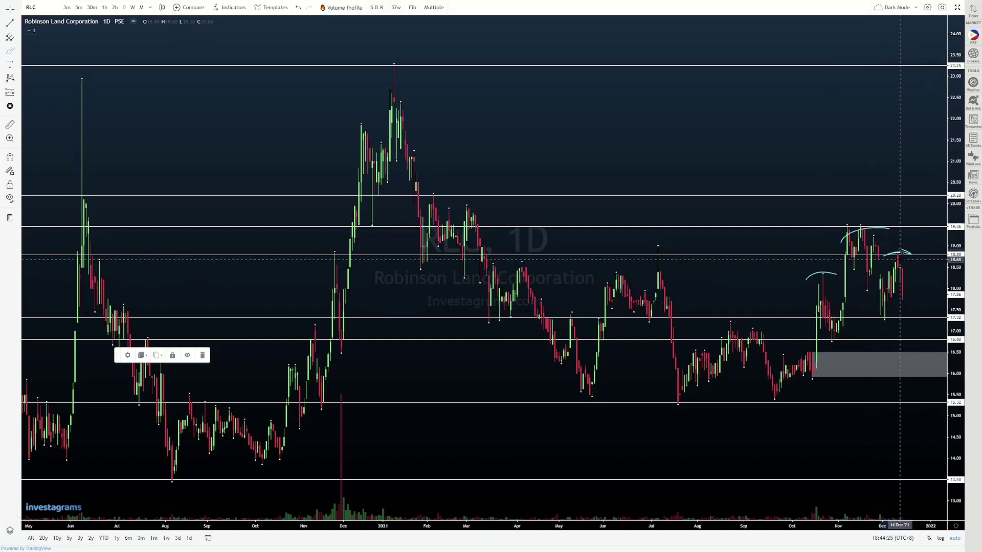
Brush range lines and a zigzag between 18.80 and 19.46 at the November highs, and an X beside the 18.80 level
{"action": "mouse_move", "coordinate": [844, 244]}
{"action": "left_mouse_down"}
{"action": "mouse_move", "coordinate": [866, 239]}
{"action": "mouse_move", "coordinate": [925, 260]}
{"action": "left_mouse_up"}
{"action": "left_click_drag", "start_coordinate": [923, 249], "coordinate": [945, 271]}
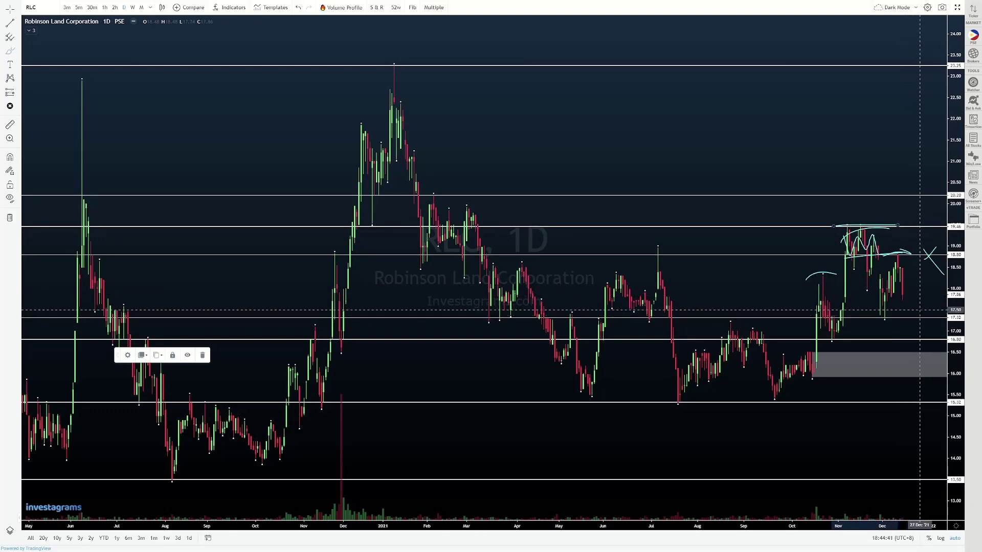
Brush an X at the 17.32 level, a wave between 17.32 and 16.80, and another X at the 16.80 level
{"action": "left_click_drag", "start_coordinate": [911, 320], "coordinate": [921, 310]}
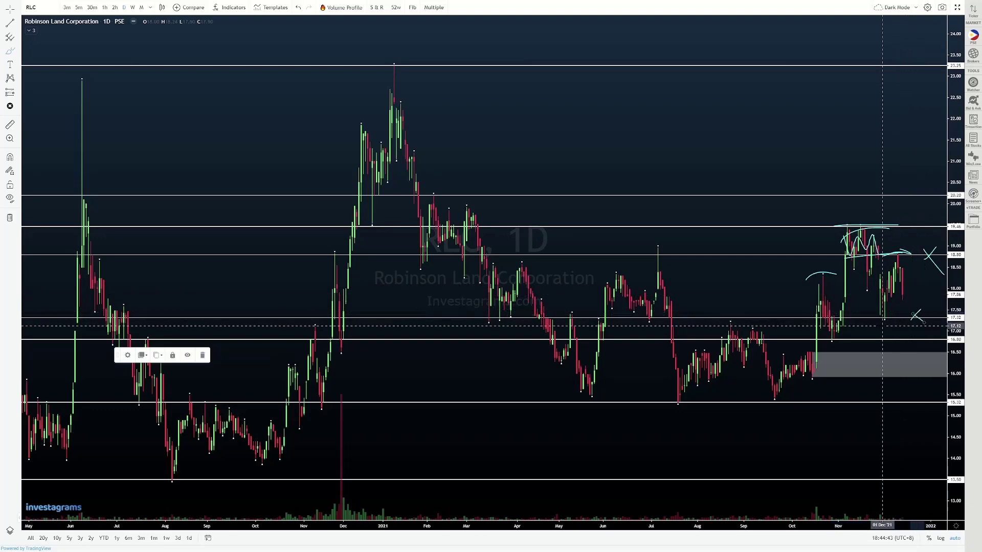
{"action": "mouse_move", "coordinate": [864, 321]}
{"action": "left_mouse_down"}
{"action": "mouse_move", "coordinate": [876, 332]}
{"action": "mouse_move", "coordinate": [935, 324]}
{"action": "left_mouse_up"}
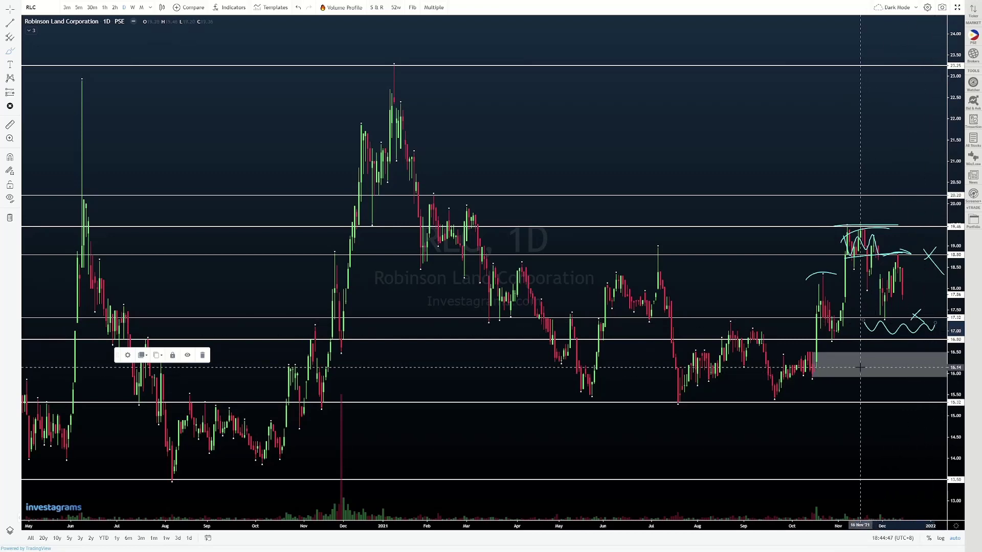
{"action": "left_click_drag", "start_coordinate": [859, 330], "coordinate": [884, 349]}
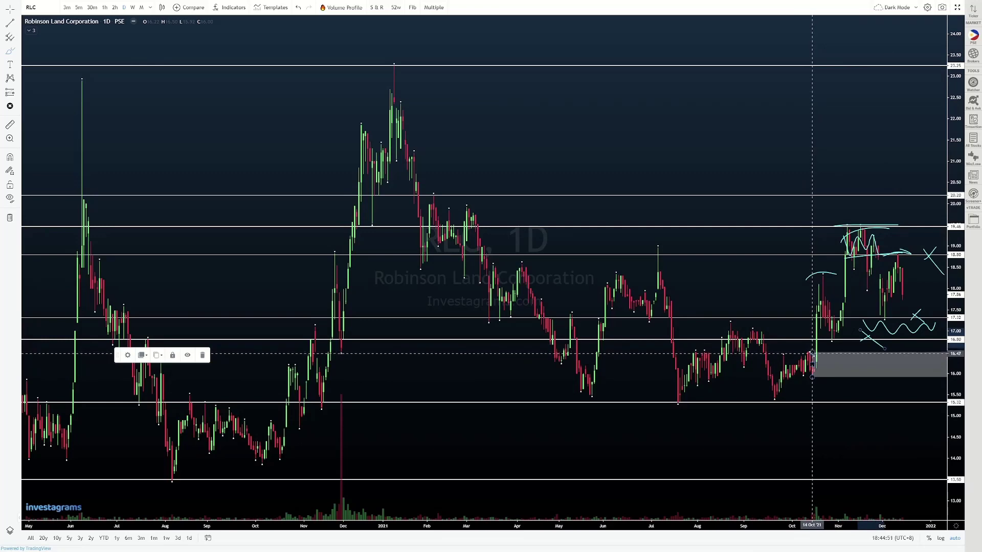
Outline the shaded zone near 16.00–16.50 with a wave inside it, and brush a rising trendline under the recent lows
{"action": "left_click_drag", "start_coordinate": [804, 351], "coordinate": [868, 349]}
{"action": "mouse_move", "coordinate": [804, 376]}
{"action": "left_mouse_down"}
{"action": "mouse_move", "coordinate": [887, 376]}
{"action": "mouse_move", "coordinate": [867, 366]}
{"action": "mouse_move", "coordinate": [920, 372]}
{"action": "mouse_move", "coordinate": [930, 354]}
{"action": "left_mouse_up"}
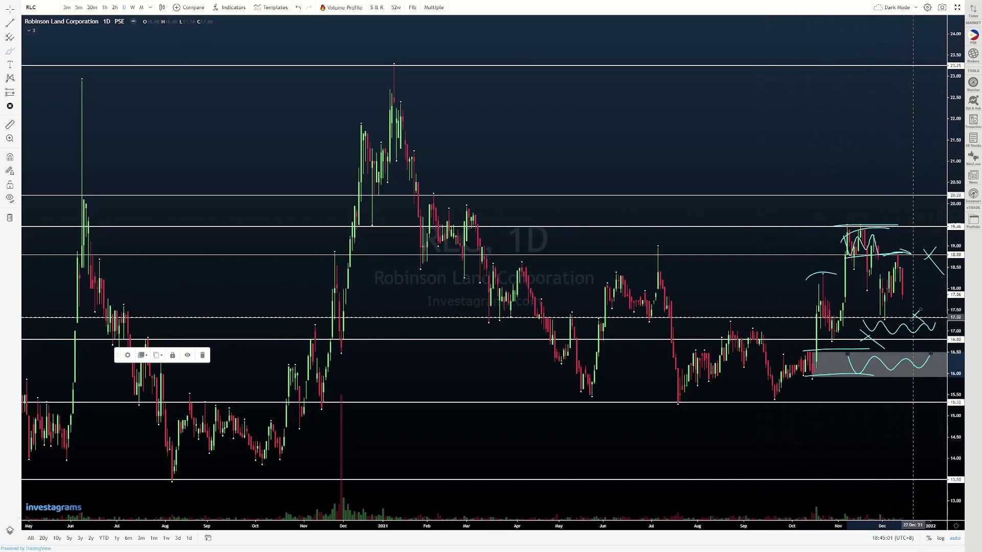
{"action": "left_click", "coordinate": [821, 342]}
{"action": "left_click", "coordinate": [931, 295]}
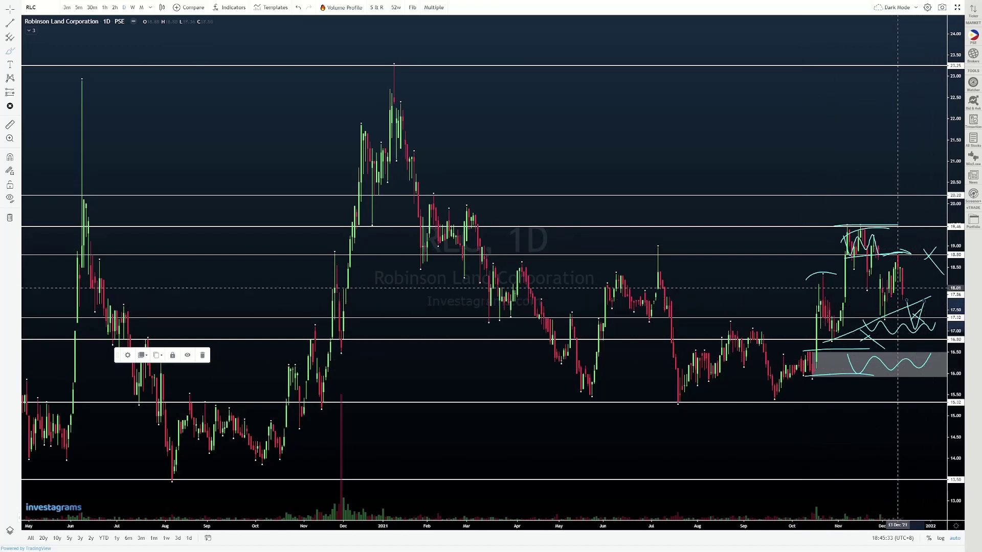
Brush a rising path into the 18.80 level, a zigzag between 18.80 and 19.46, and an X at 19.46
{"action": "mouse_move", "coordinate": [910, 293]}
{"action": "left_mouse_down"}
{"action": "mouse_move", "coordinate": [927, 251]}
{"action": "mouse_move", "coordinate": [920, 257]}
{"action": "mouse_move", "coordinate": [935, 268]}
{"action": "left_mouse_up"}
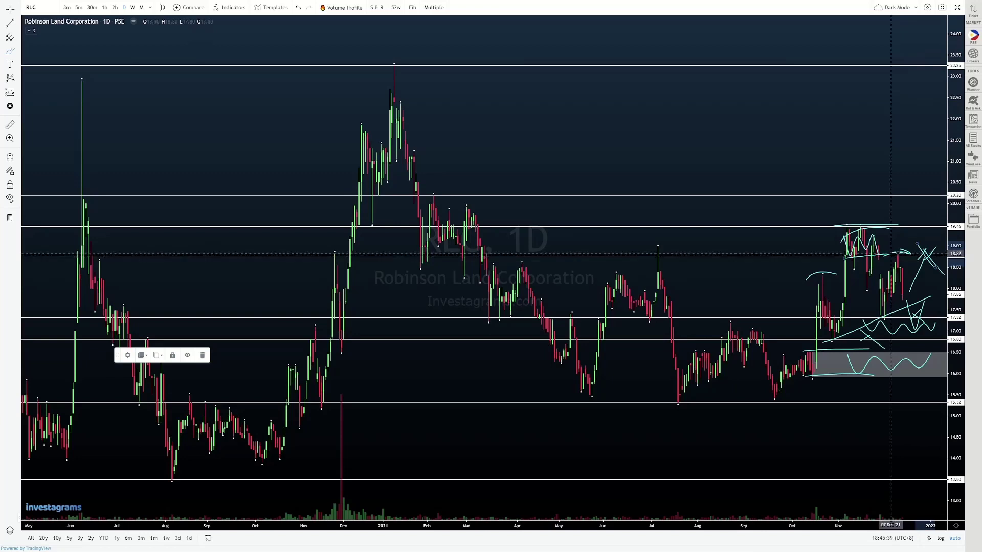
{"action": "left_click_drag", "start_coordinate": [894, 254], "coordinate": [933, 229]}
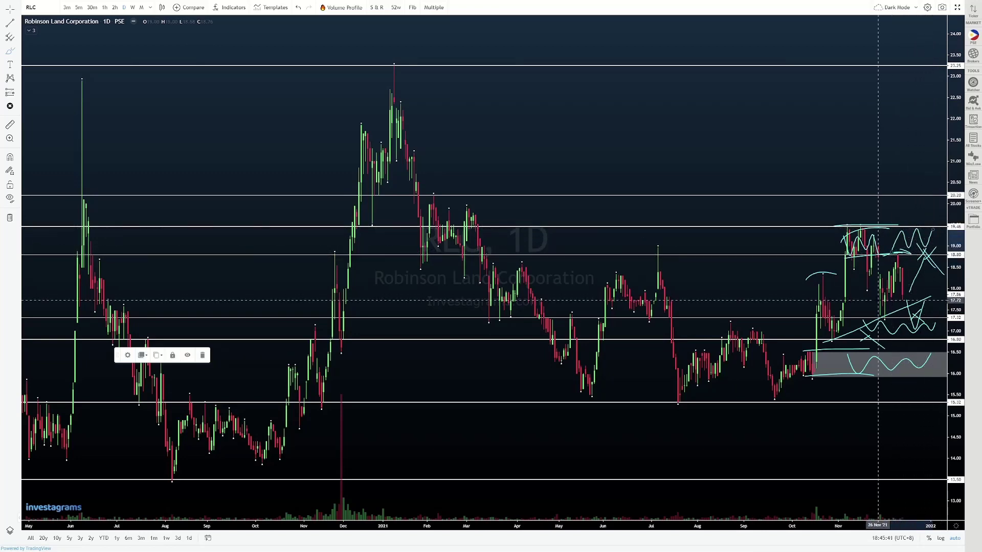
{"action": "left_click", "coordinate": [812, 226]}
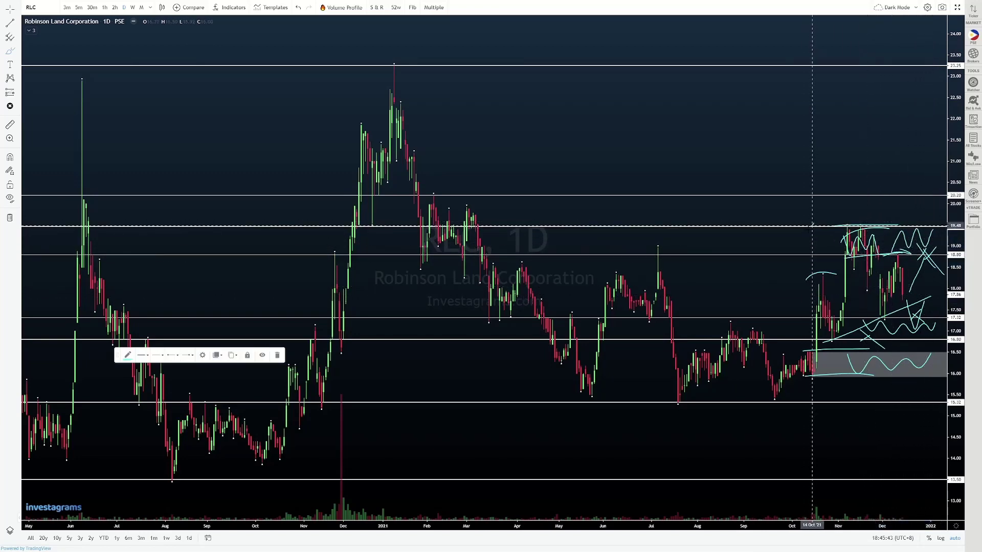
{"action": "left_click_drag", "start_coordinate": [802, 220], "coordinate": [826, 243]}
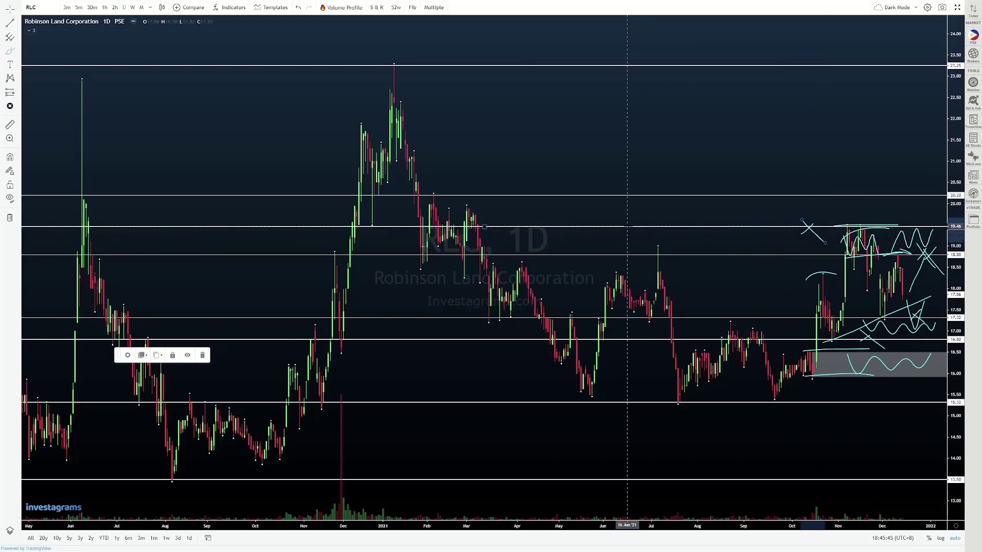
Brush a wave between 19.46 and 20.20 with an X at 20.20, plus strokes near 21.20 and 22.30 beside the January 2021 decline
{"action": "mouse_move", "coordinate": [628, 224]}
{"action": "left_mouse_down"}
{"action": "mouse_move", "coordinate": [652, 209]}
{"action": "mouse_move", "coordinate": [698, 215]}
{"action": "mouse_move", "coordinate": [789, 195]}
{"action": "left_mouse_up"}
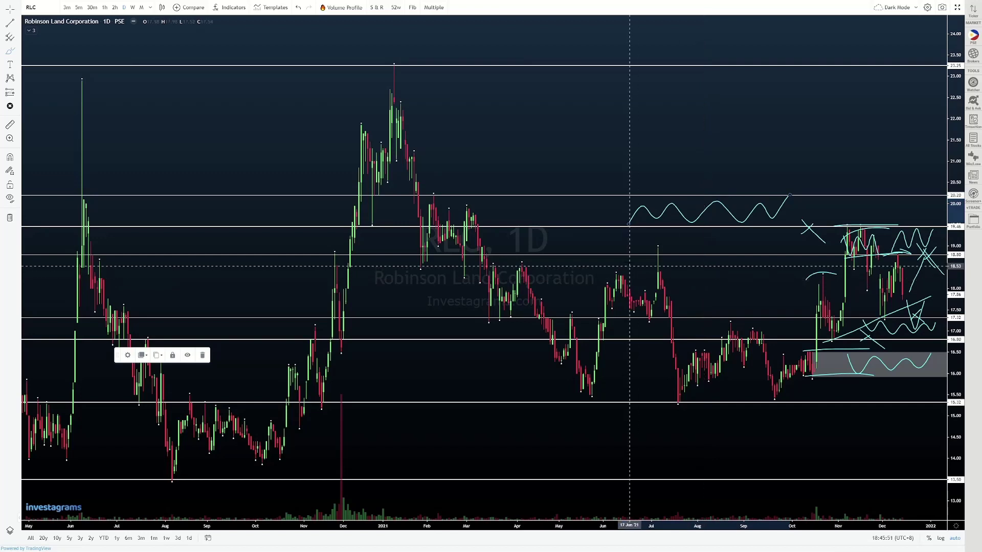
{"action": "left_click_drag", "start_coordinate": [641, 190], "coordinate": [628, 224]}
{"action": "left_click_drag", "start_coordinate": [629, 188], "coordinate": [658, 219]}
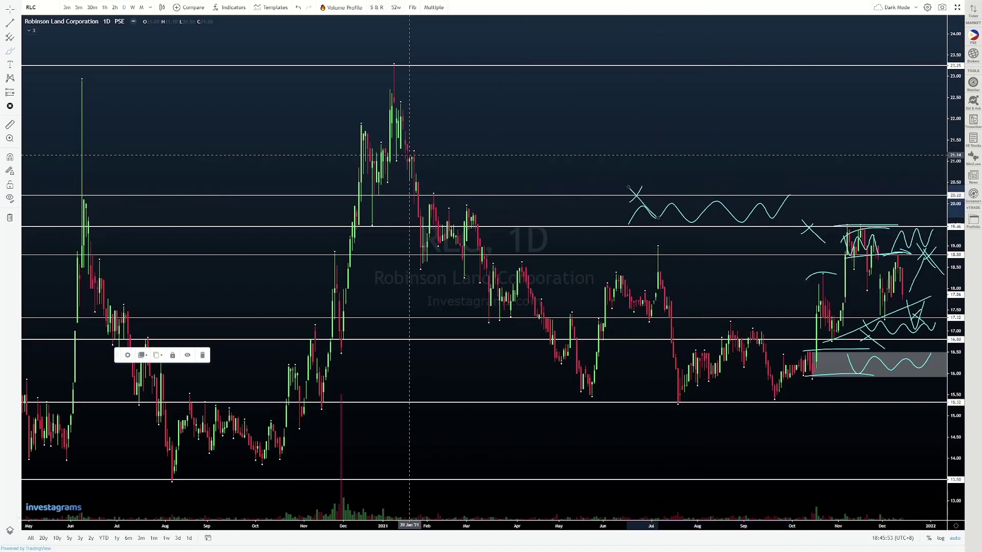
{"action": "left_click_drag", "start_coordinate": [404, 153], "coordinate": [437, 152]}
{"action": "left_click_drag", "start_coordinate": [380, 107], "coordinate": [478, 116]}
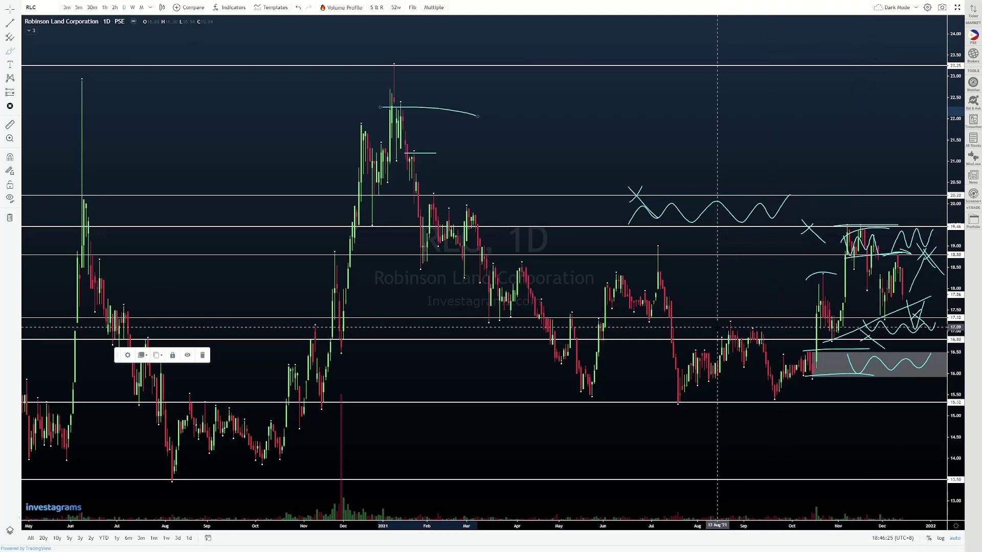
Switch the daily chart to the DITO stock
{"action": "left_click", "coordinate": [40, 5]}
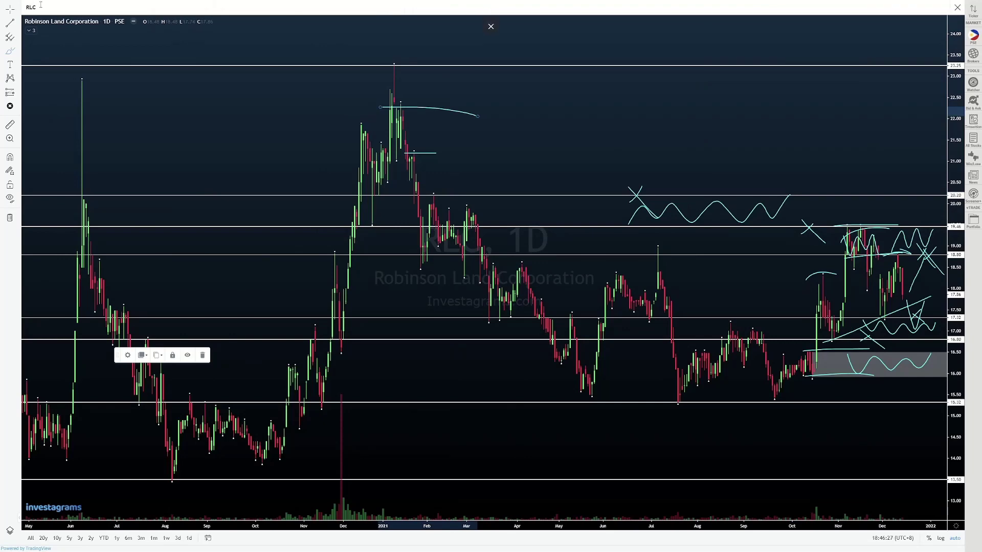
{"action": "type", "text": "DITO"}
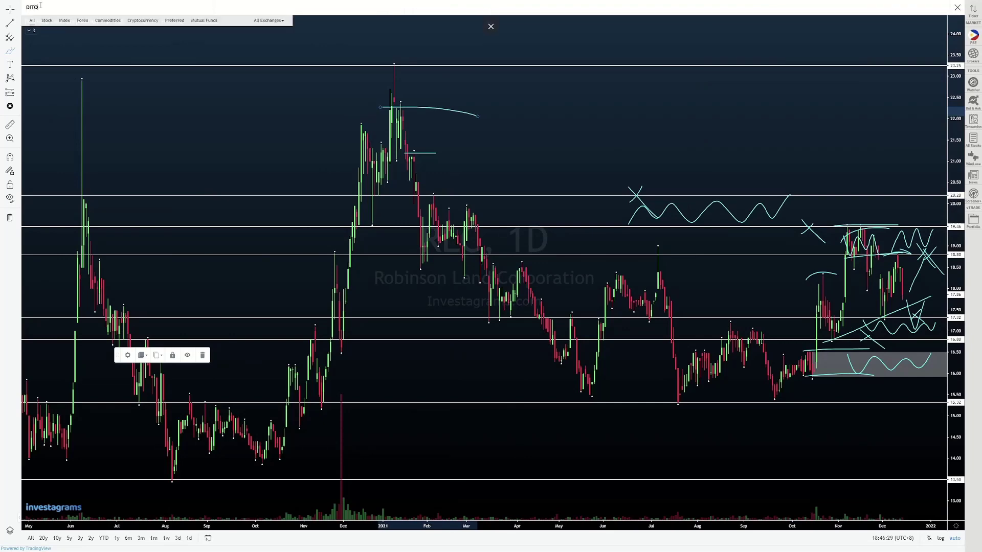
{"action": "key", "text": "Return"}
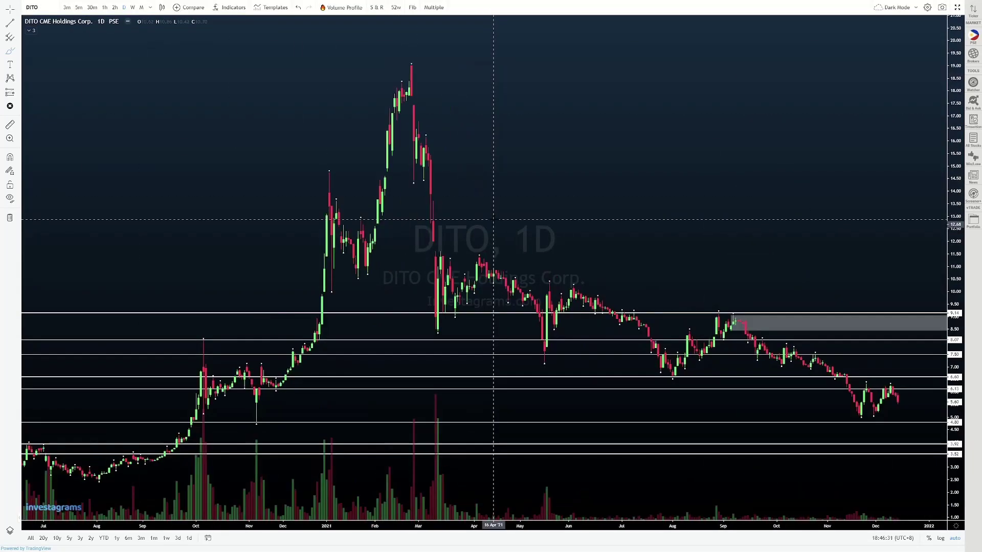
{"action": "scroll", "coordinate": [493, 218], "scroll_direction": "up", "scroll_amount": 2}
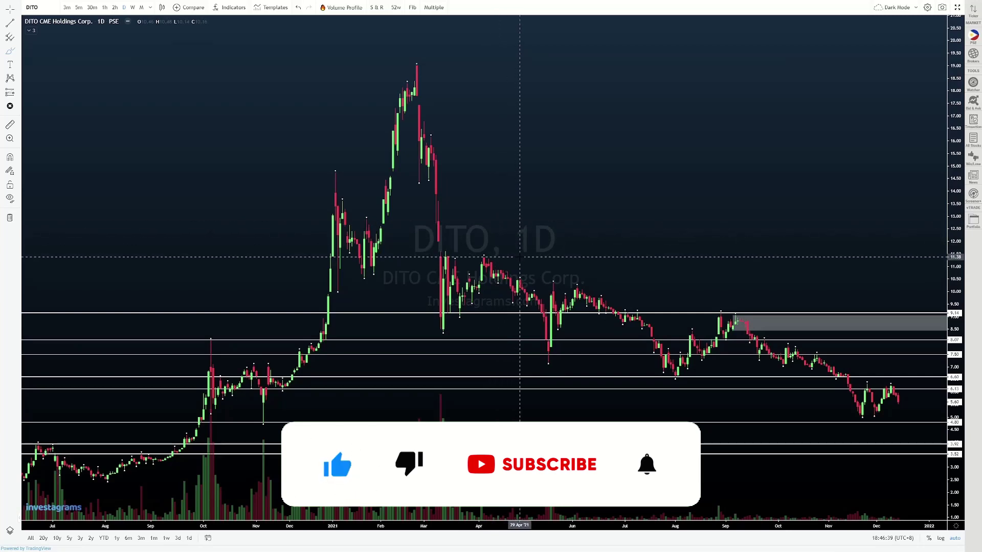
{"action": "scroll", "coordinate": [532, 260], "scroll_direction": "up", "scroll_amount": 2}
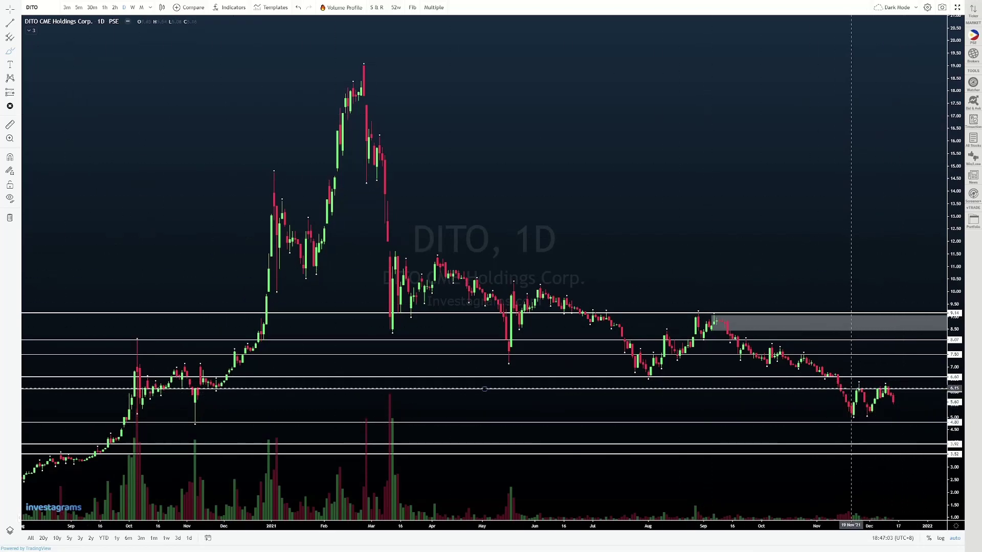
{"action": "left_click", "coordinate": [485, 389]}
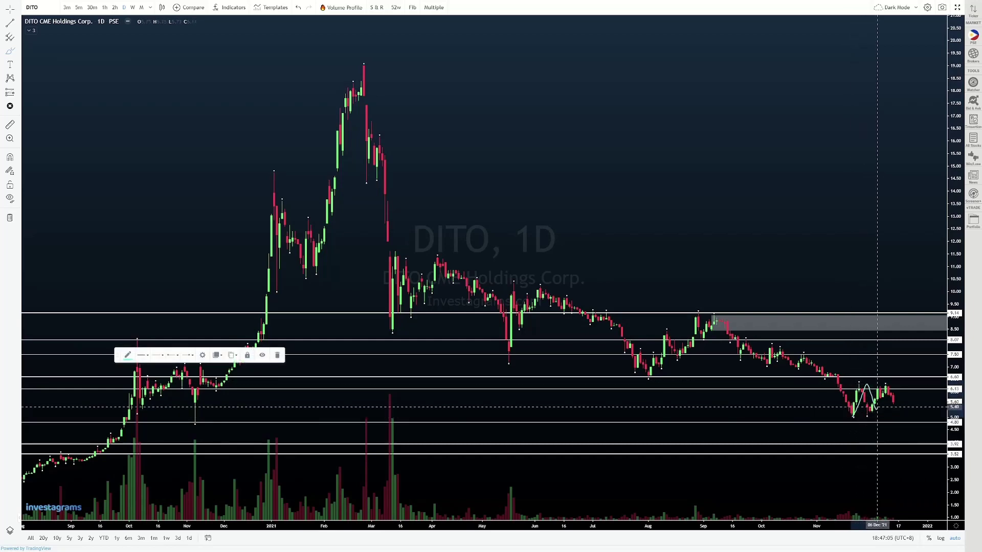
{"action": "left_click_drag", "start_coordinate": [878, 407], "coordinate": [909, 381]}
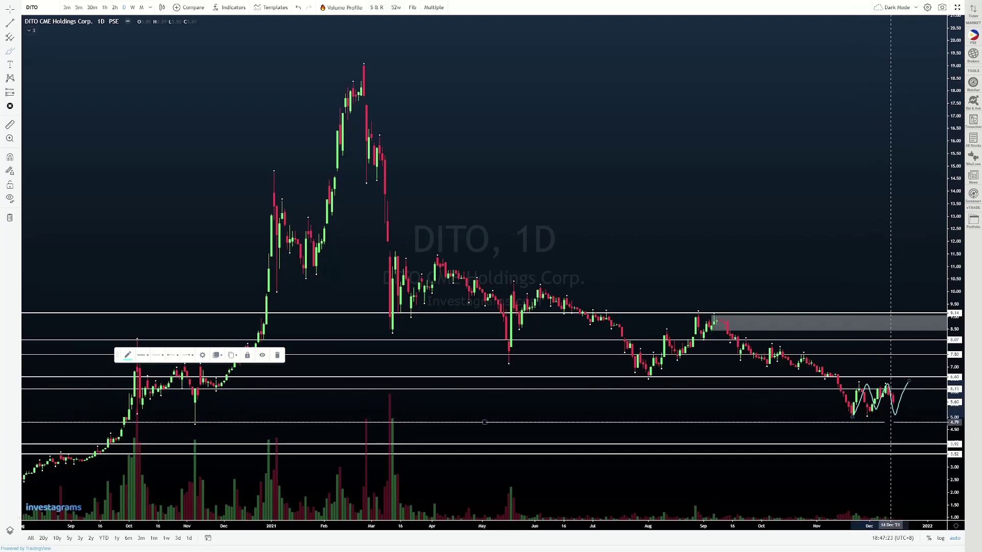
{"action": "key", "text": "ctrl+z"}
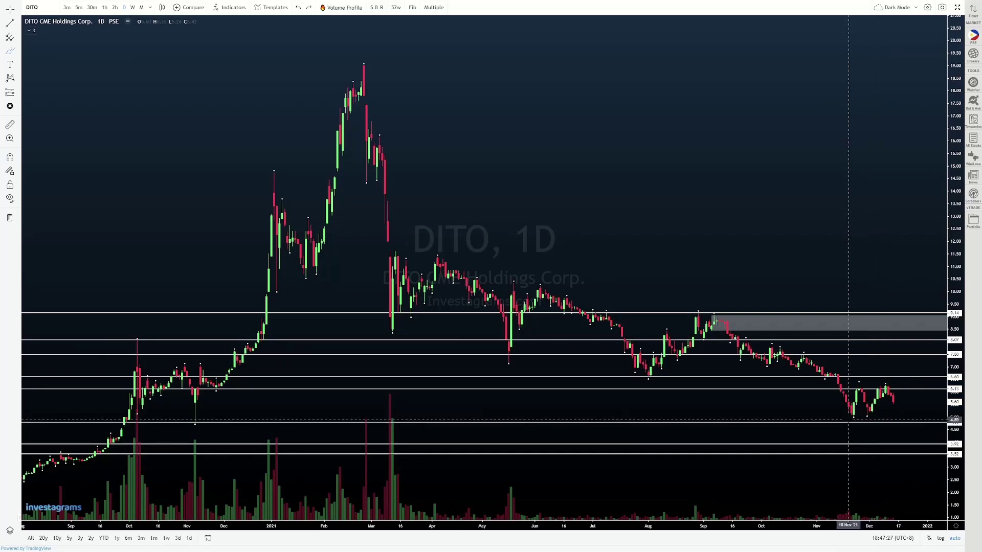
Brush a zigzag between about 5.00 and 6.11 over the recent candles, then a downward stroke and an X at the 4.80 level
{"action": "mouse_move", "coordinate": [849, 420]}
{"action": "left_mouse_down"}
{"action": "mouse_move", "coordinate": [877, 404]}
{"action": "mouse_move", "coordinate": [895, 411]}
{"action": "mouse_move", "coordinate": [909, 387]}
{"action": "mouse_move", "coordinate": [917, 411]}
{"action": "left_mouse_up"}
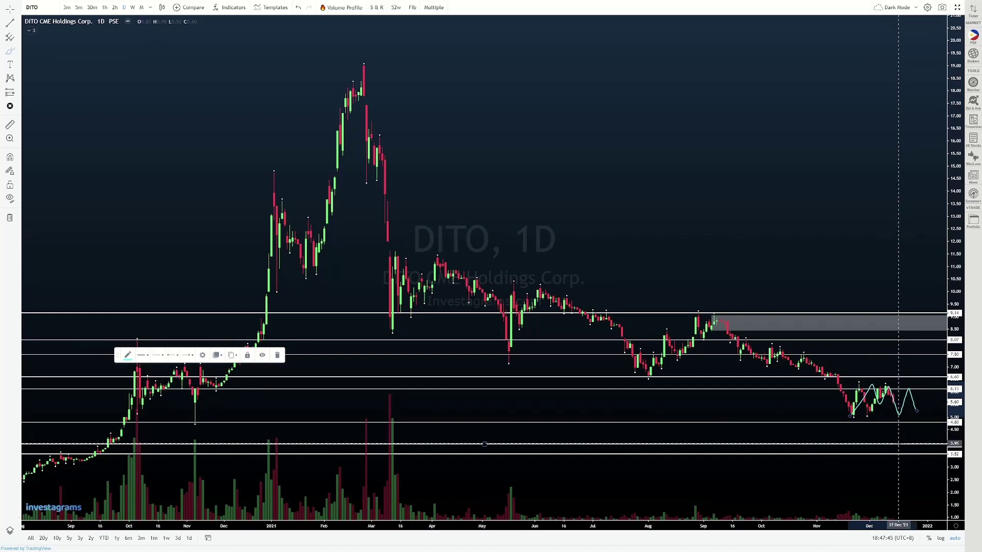
{"action": "left_click", "coordinate": [894, 403]}
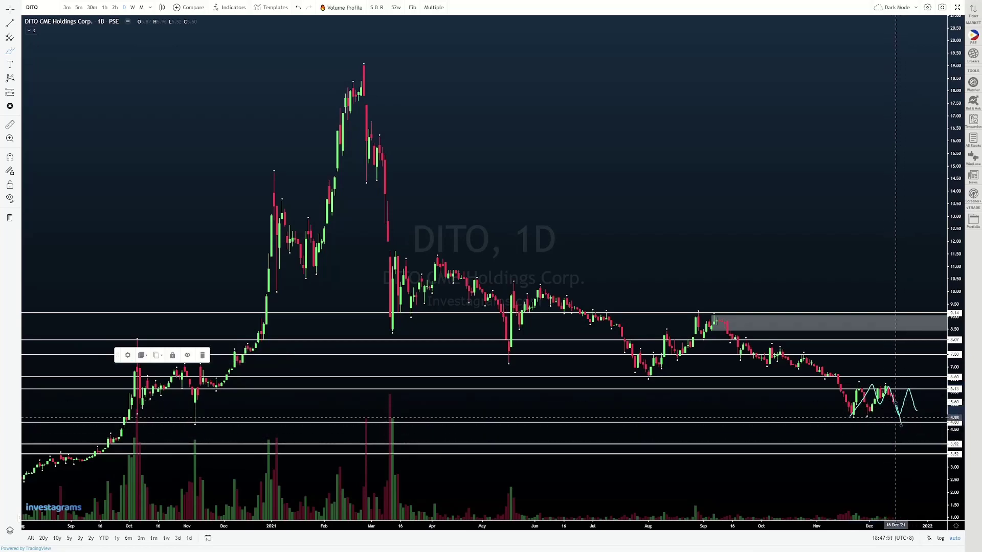
{"action": "mouse_move", "coordinate": [882, 431]}
{"action": "left_mouse_down"}
{"action": "mouse_move", "coordinate": [895, 418]}
{"action": "mouse_move", "coordinate": [896, 432]}
{"action": "left_mouse_up"}
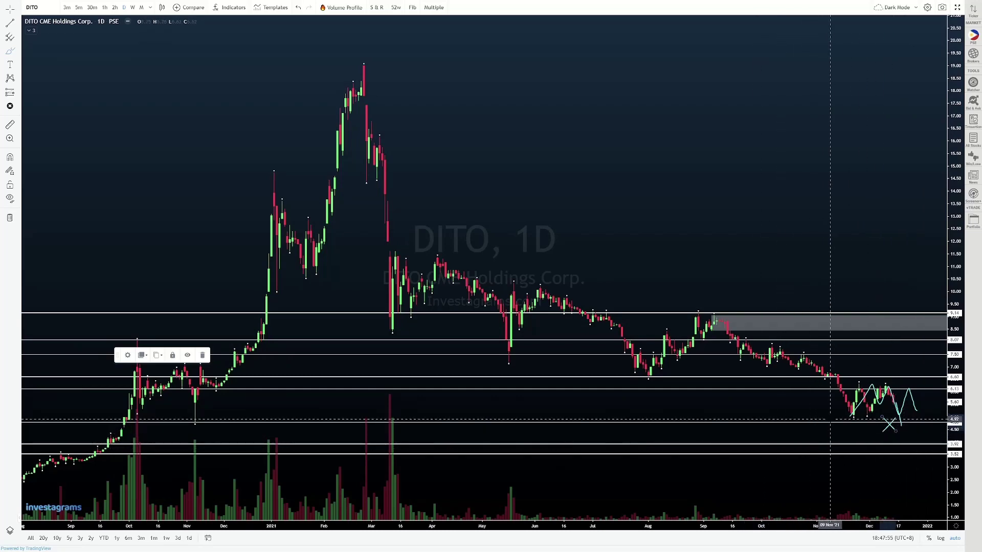
Brush waves between 4.80 and 3.92 and between 3.92 and 3.52, with an X just under 3.92 and lines bounding the lower range
{"action": "mouse_move", "coordinate": [823, 428]}
{"action": "left_mouse_down"}
{"action": "mouse_move", "coordinate": [832, 441]}
{"action": "mouse_move", "coordinate": [909, 422]}
{"action": "left_mouse_up"}
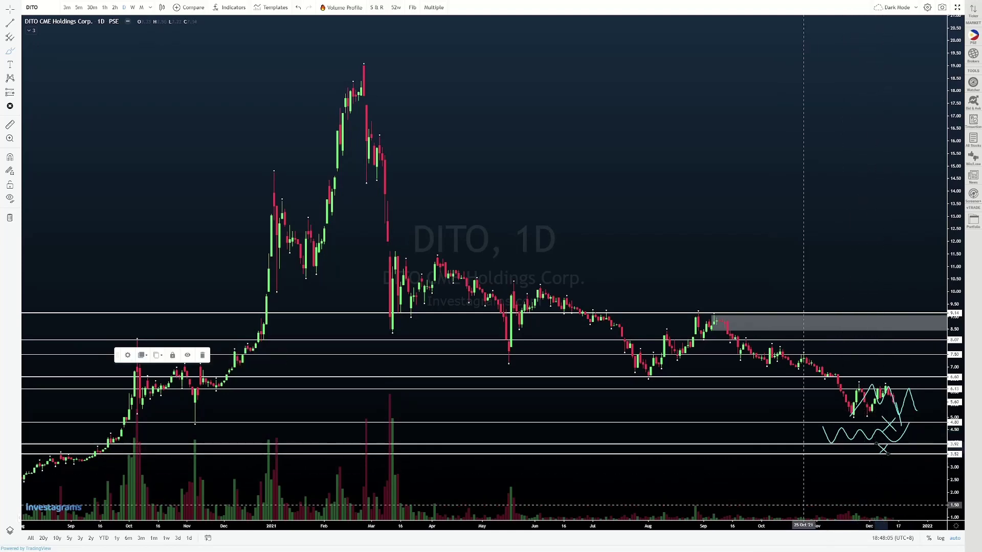
{"action": "left_click_drag", "start_coordinate": [731, 449], "coordinate": [795, 451]}
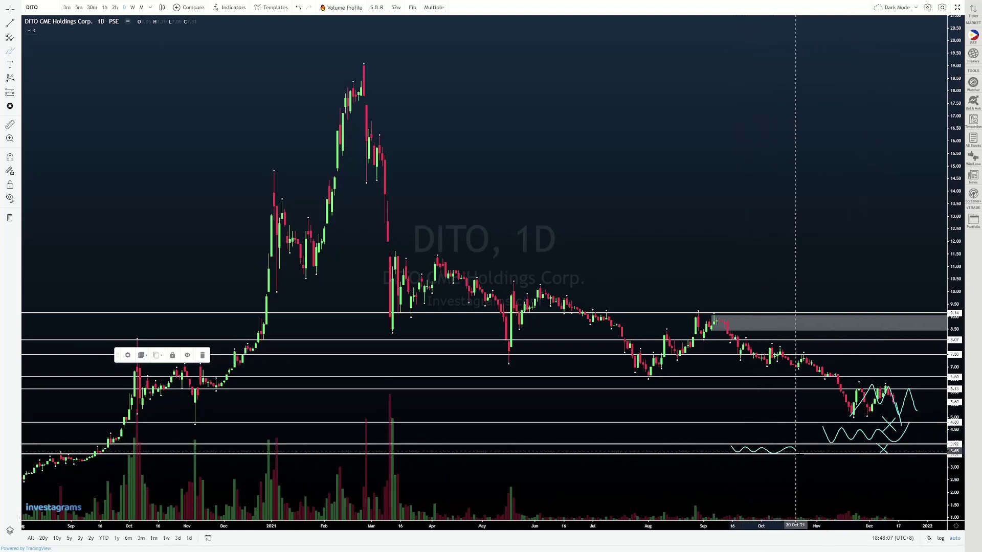
{"action": "left_click_drag", "start_coordinate": [736, 454], "coordinate": [842, 453]}
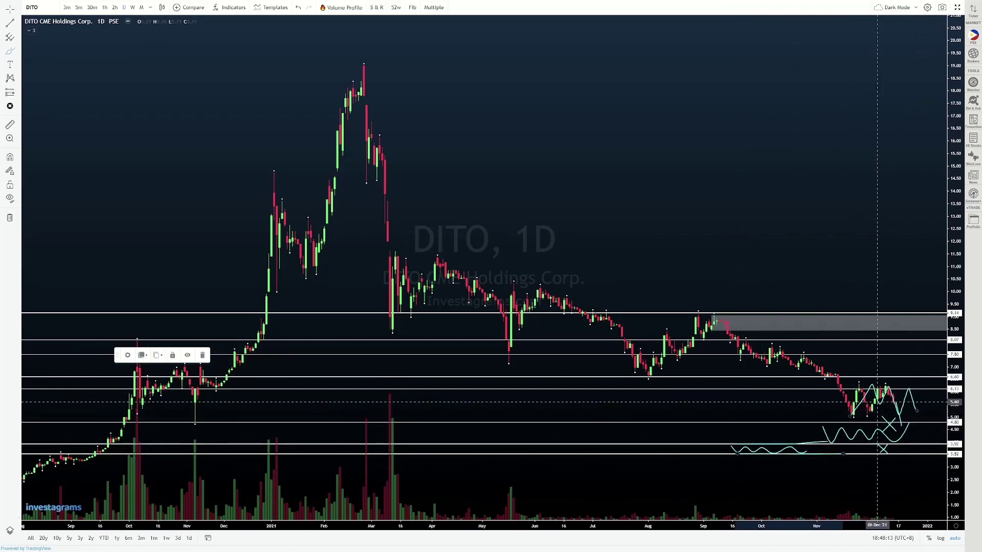
Brush an X at each of the 6.60 and 7.50 levels, and circle the November low near 5.00
{"action": "left_click_drag", "start_coordinate": [925, 372], "coordinate": [914, 384]}
{"action": "left_click_drag", "start_coordinate": [914, 369], "coordinate": [935, 391]}
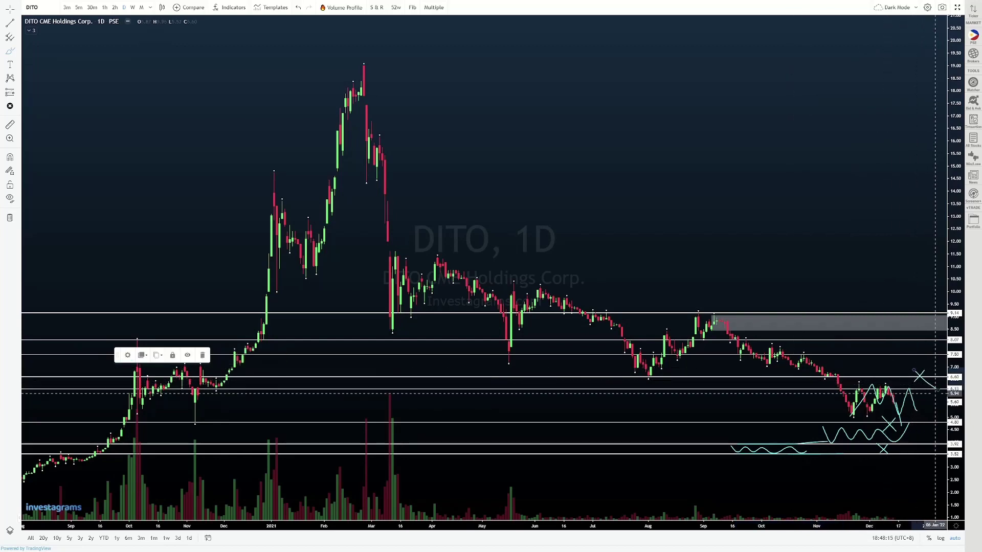
{"action": "mouse_move", "coordinate": [904, 348]}
{"action": "left_mouse_down"}
{"action": "mouse_move", "coordinate": [891, 362]}
{"action": "mouse_move", "coordinate": [909, 362]}
{"action": "left_mouse_up"}
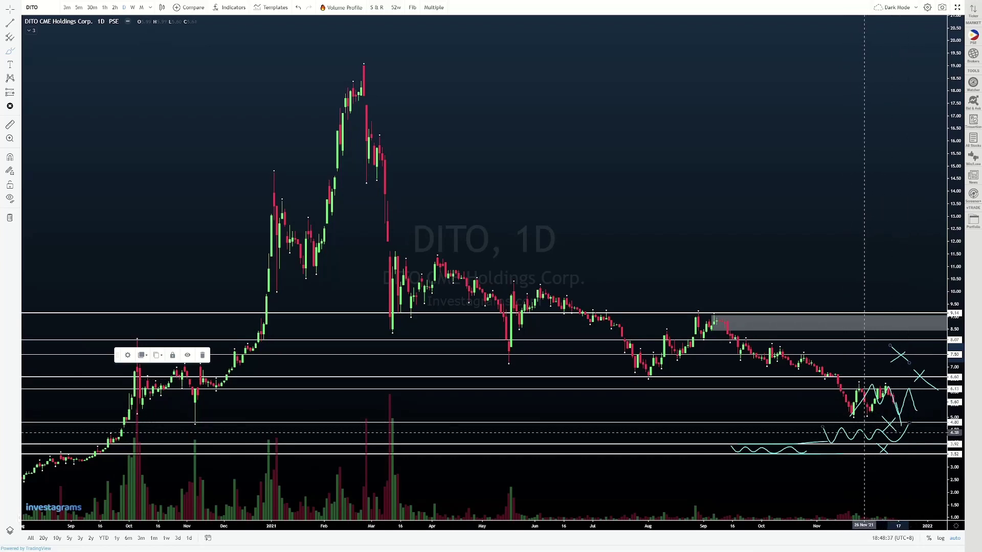
{"action": "mouse_move", "coordinate": [846, 415]}
{"action": "left_mouse_down"}
{"action": "mouse_move", "coordinate": [861, 405]}
{"action": "mouse_move", "coordinate": [849, 423]}
{"action": "left_mouse_up"}
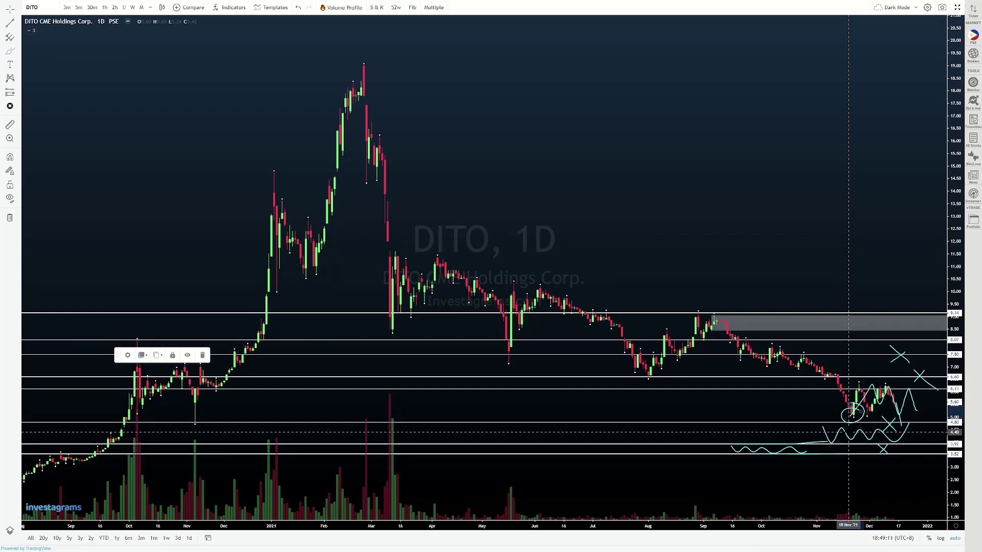
Switch the daily chart to AllDay Marts (ALLDY)
{"action": "left_click", "coordinate": [52, 4]}
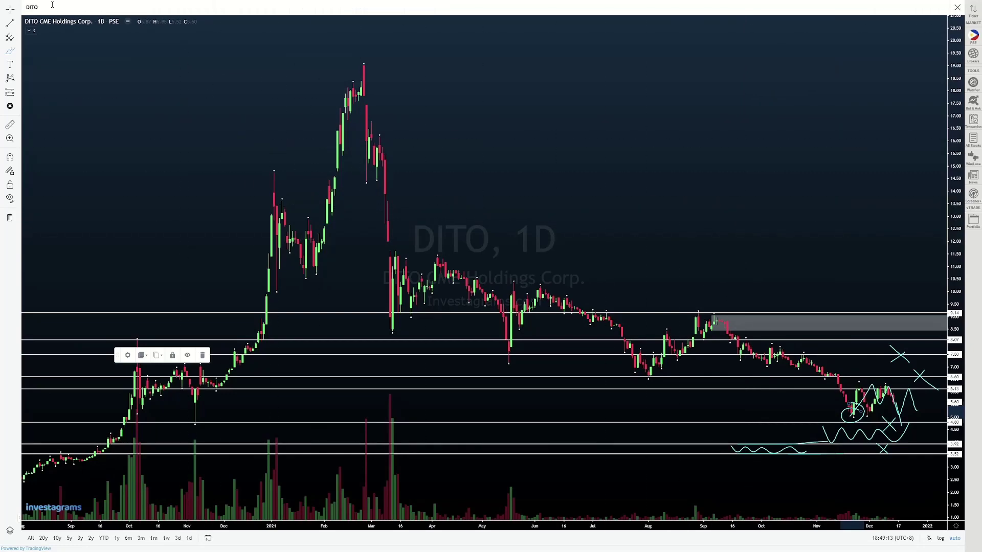
{"action": "type", "text": "ALLDY"}
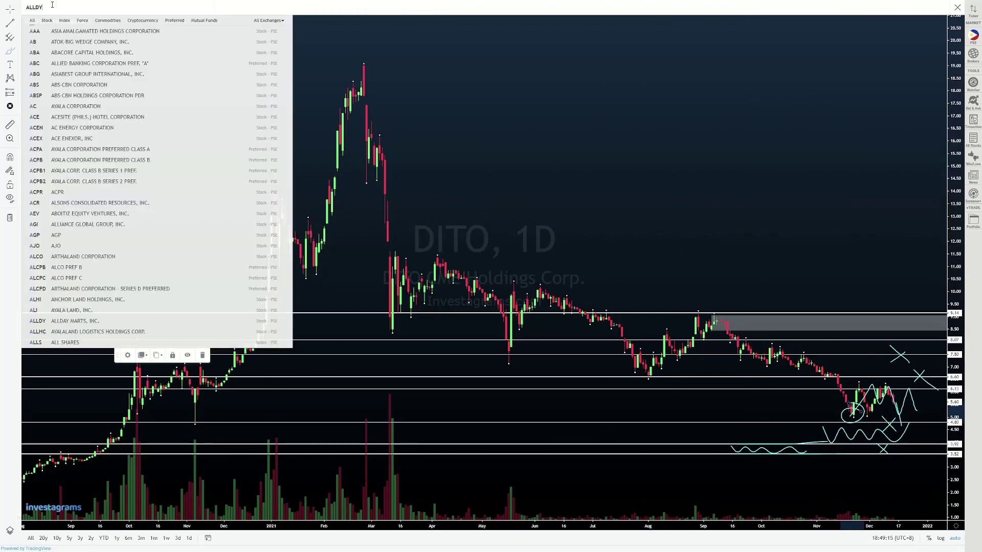
{"action": "key", "text": "Return"}
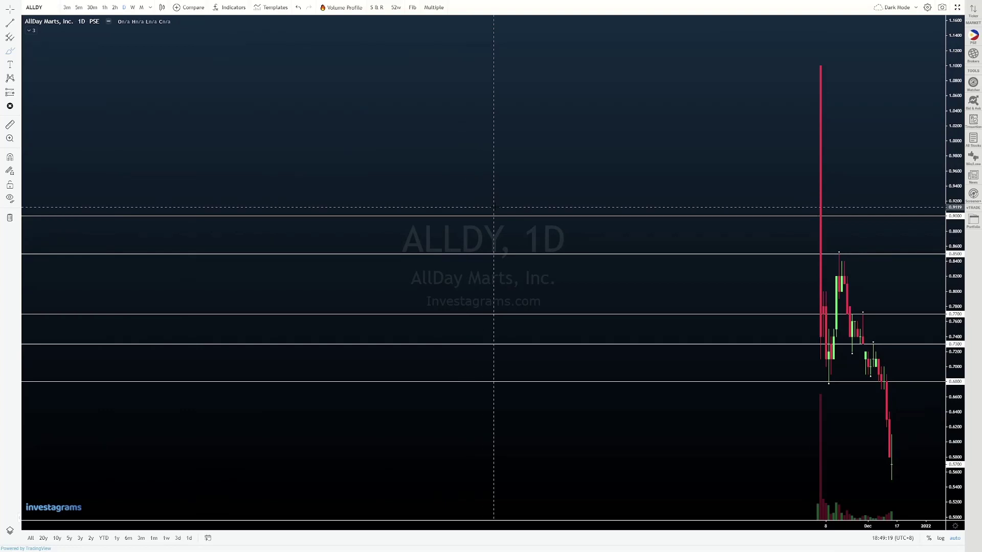
{"action": "scroll", "coordinate": [394, 157], "scroll_direction": "up", "scroll_amount": 4}
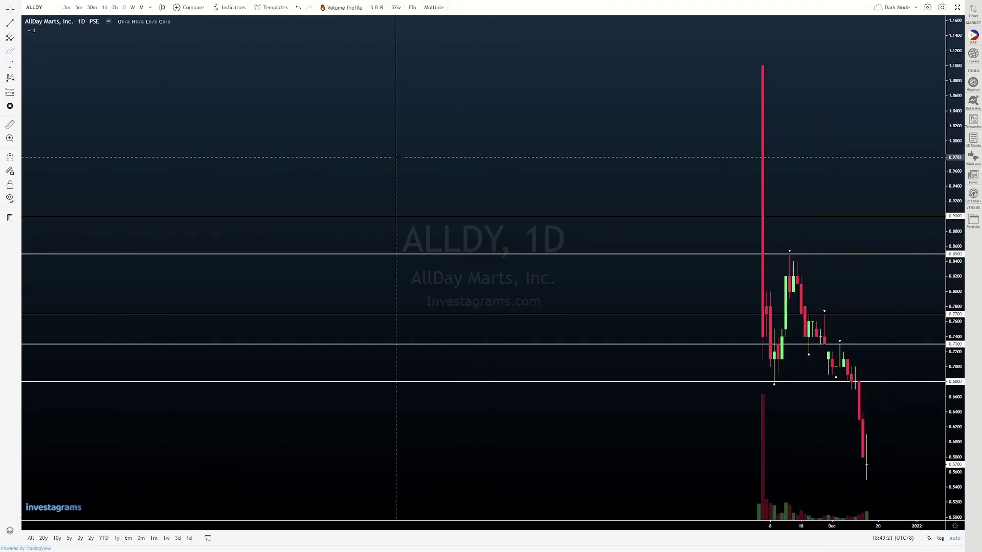
{"action": "scroll", "coordinate": [395, 157], "scroll_direction": "up", "scroll_amount": 5}
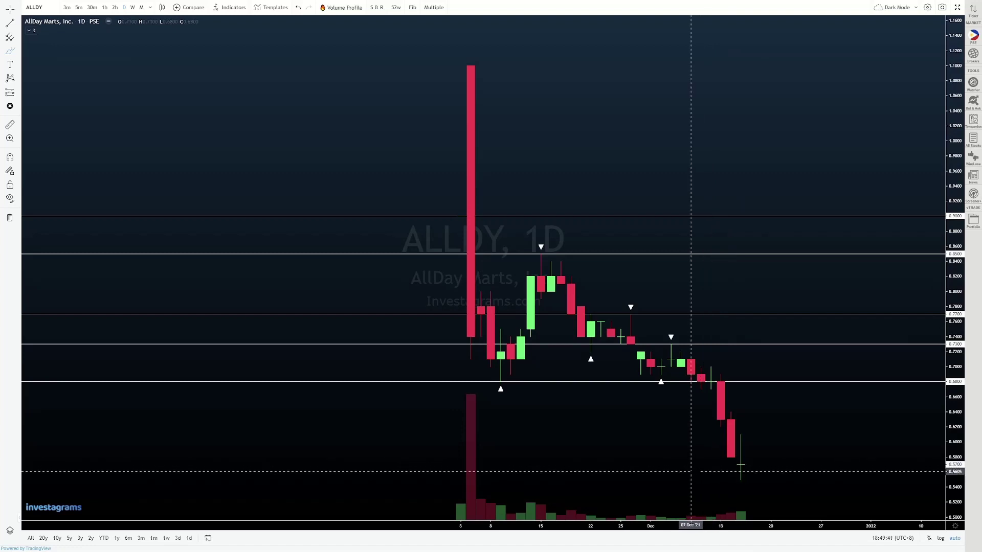
{"action": "scroll", "coordinate": [588, 430], "scroll_direction": "up", "scroll_amount": 2}
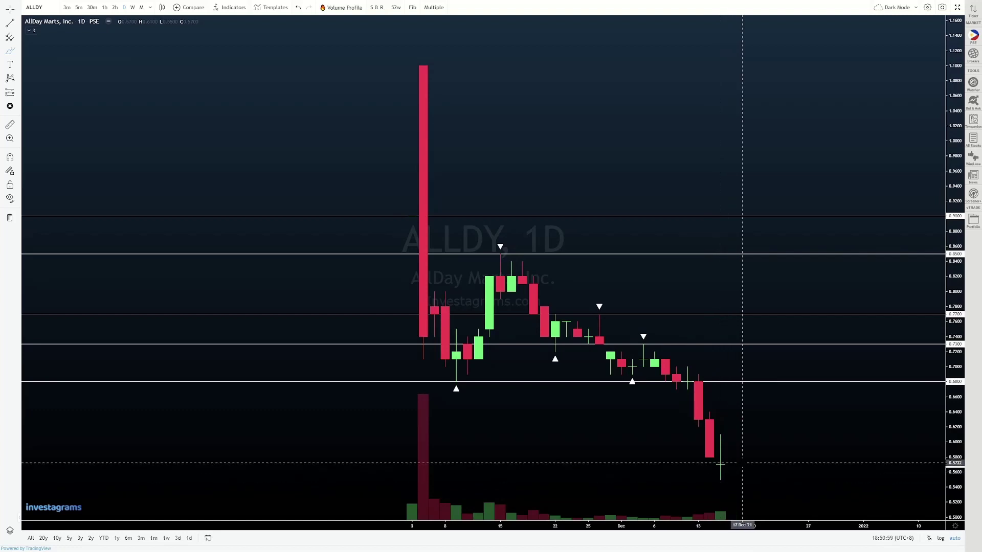
Enable magnet snapping and place a horizontal ray at 0.61 from the high of the 15 December 2021 candle
{"action": "left_click", "coordinate": [17, 39]}
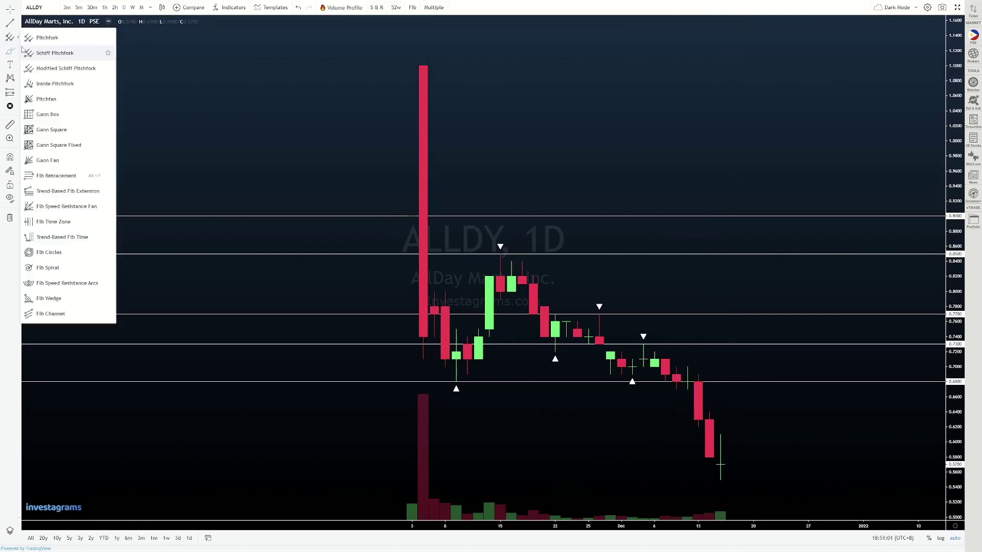
{"action": "left_click", "coordinate": [18, 26]}
{"action": "left_click", "coordinate": [18, 24]}
{"action": "left_click", "coordinate": [31, 97]}
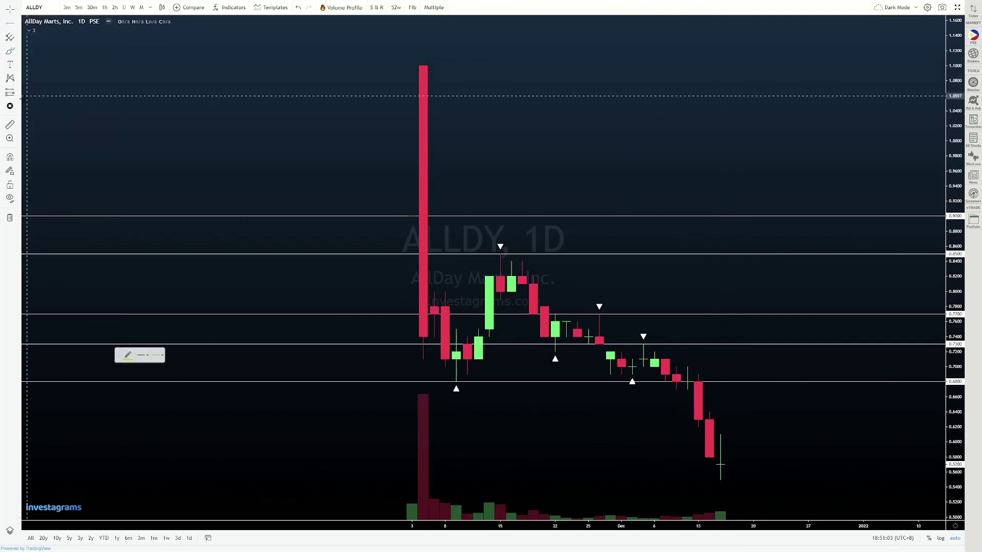
{"action": "left_click", "coordinate": [10, 157]}
{"action": "left_click", "coordinate": [720, 434]}
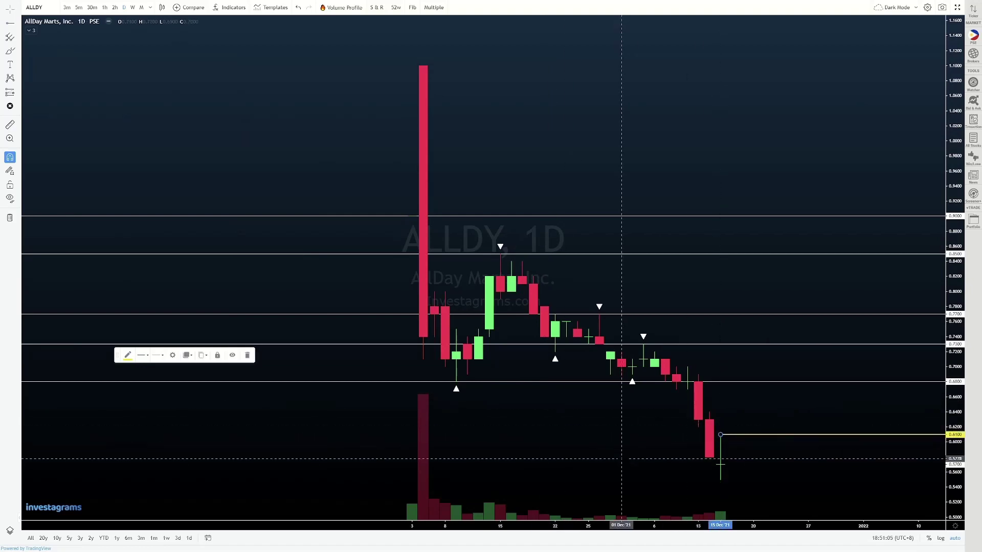
{"action": "left_click", "coordinate": [699, 436]}
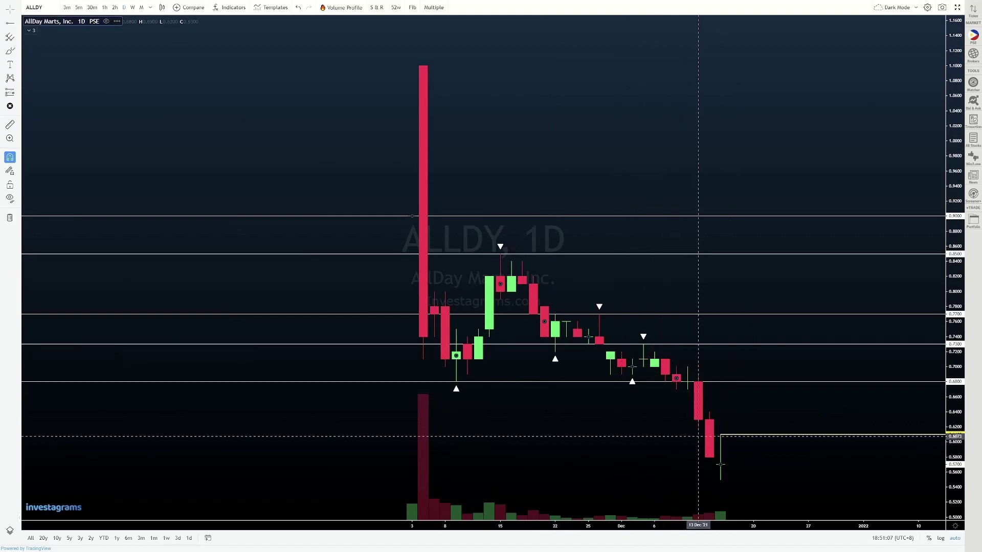
{"action": "left_click", "coordinate": [819, 435]}
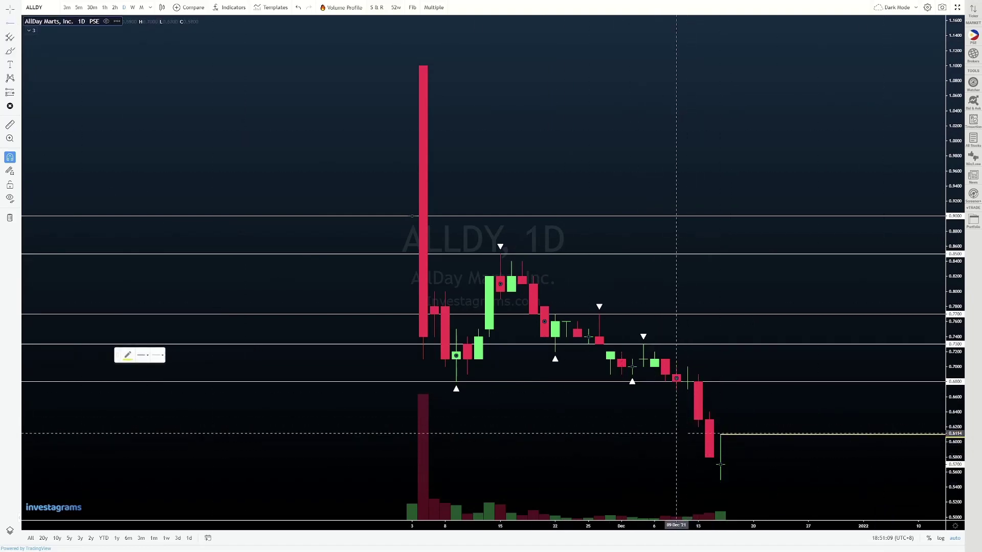
Place a horizontal ray at 0.62 from the low of the 13 December candle and check the rays on the 30-minute chart
{"action": "key", "text": "alt+j"}
{"action": "left_click", "coordinate": [686, 441]}
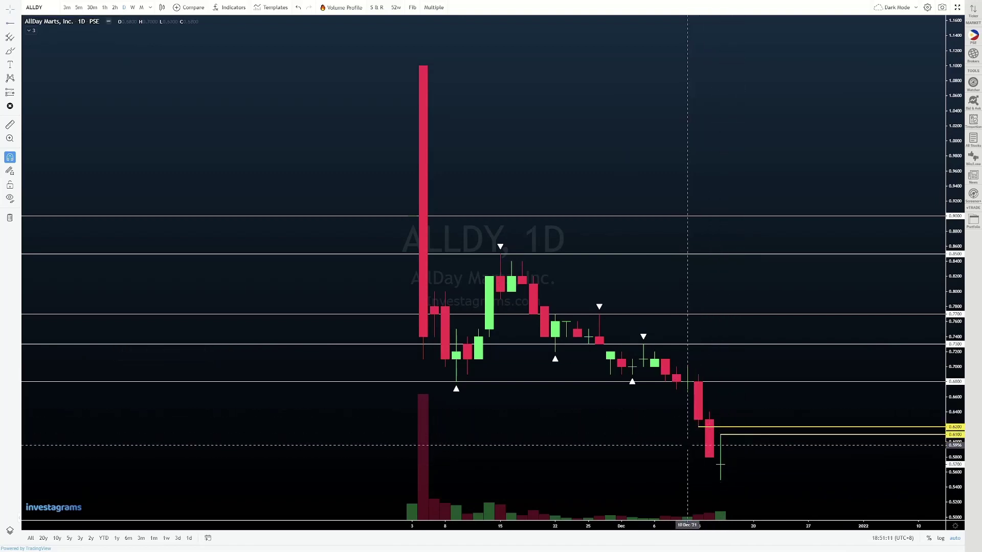
{"action": "left_click", "coordinate": [92, 7]}
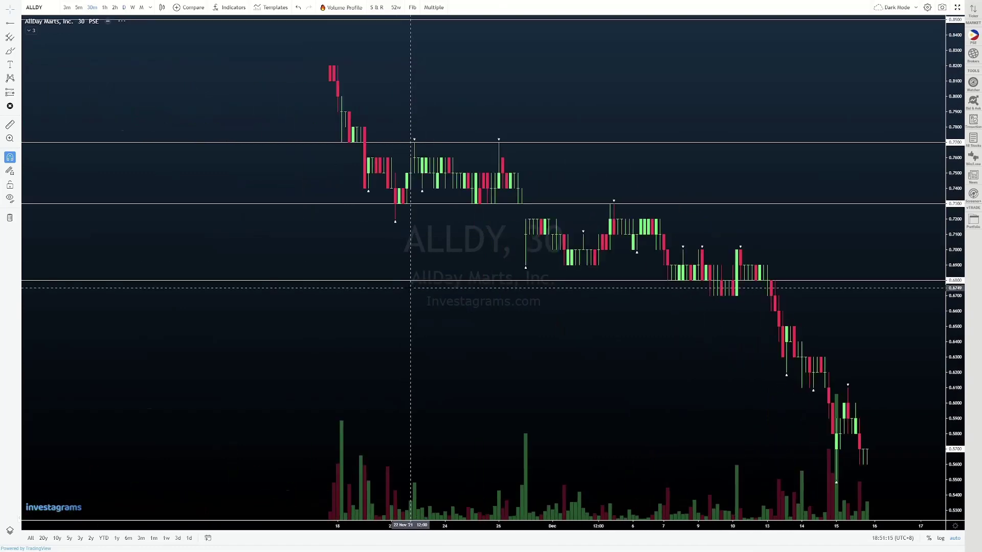
{"action": "scroll", "coordinate": [411, 288], "scroll_direction": "down", "scroll_amount": 5}
{"action": "left_click", "coordinate": [124, 7]}
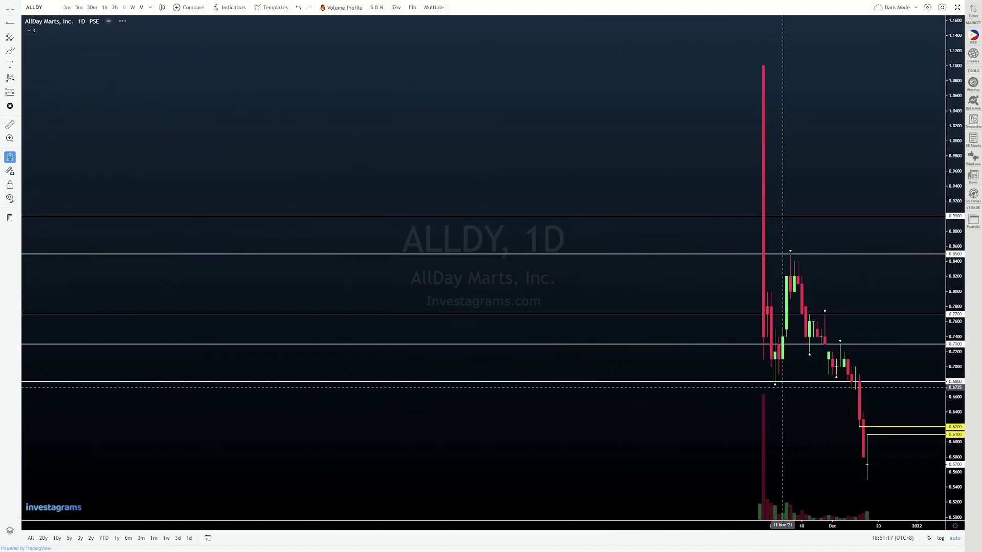
Make the 0.61 and 0.62 horizontal rays visible on minute and hour timeframes as well
{"action": "double_click", "coordinate": [874, 434]}
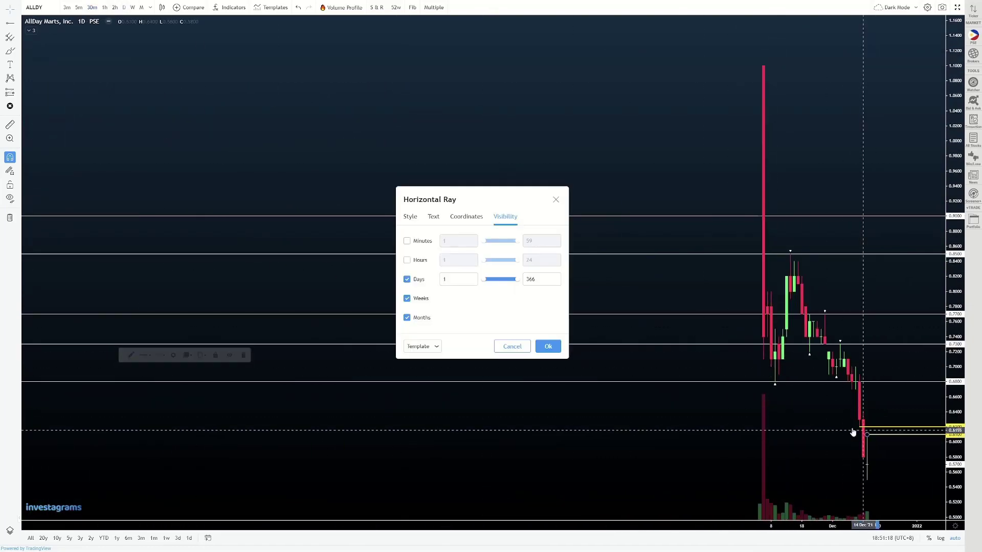
{"action": "left_click", "coordinate": [406, 261]}
{"action": "left_click", "coordinate": [407, 240]}
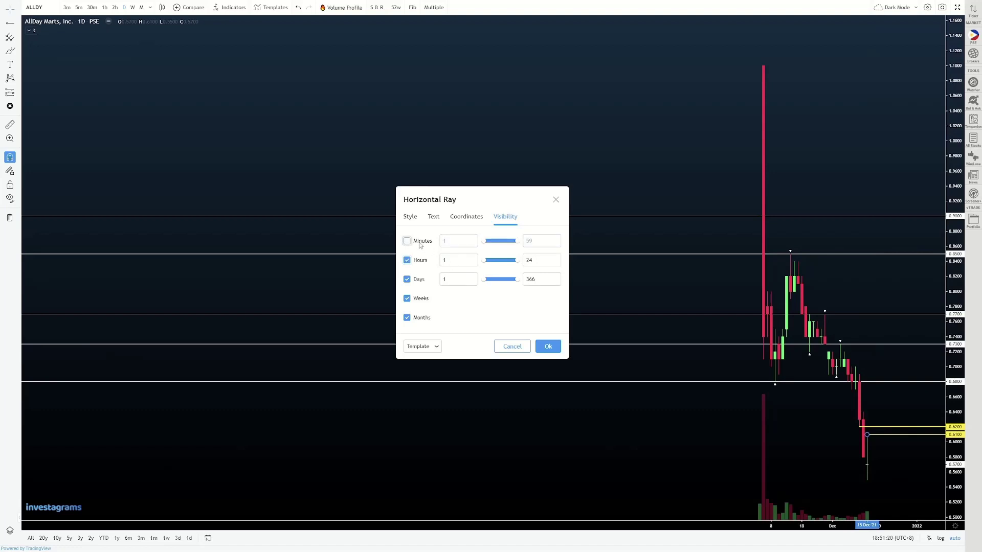
{"action": "left_click", "coordinate": [556, 346]}
{"action": "double_click", "coordinate": [860, 427]}
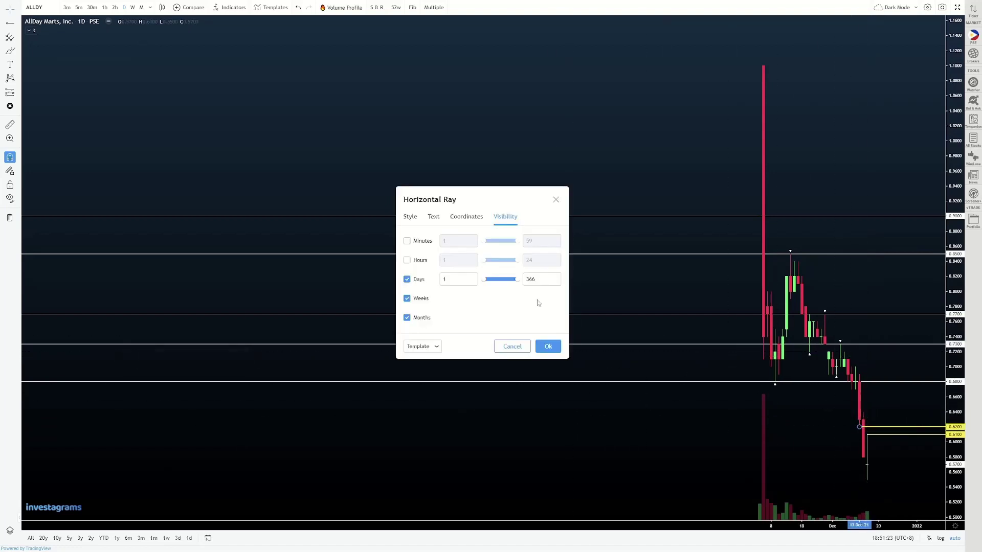
{"action": "left_click", "coordinate": [421, 261]}
{"action": "left_click", "coordinate": [420, 241]}
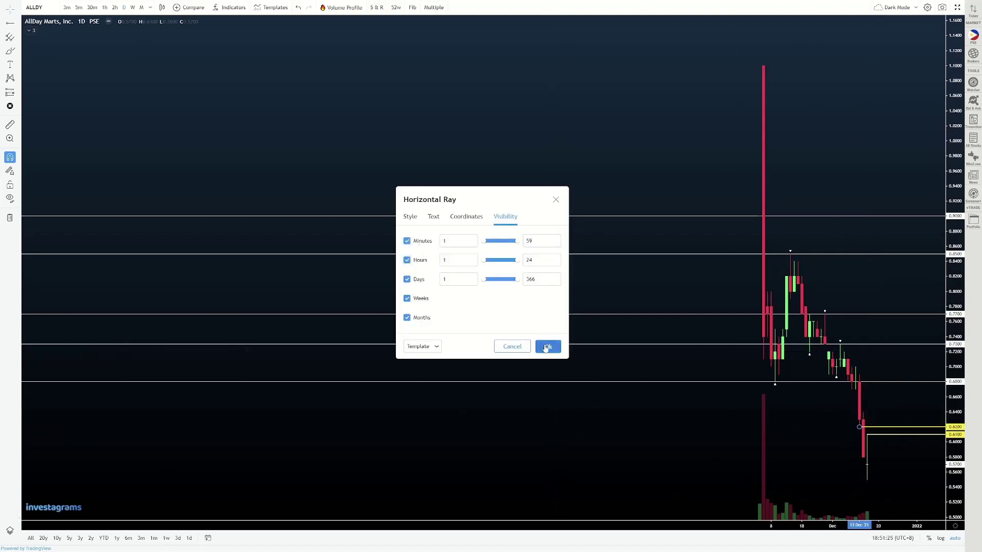
{"action": "left_click", "coordinate": [548, 347]}
On the 30-minute chart, brush a wave ending in an X under the 0.62 ray, and an arrow from 0.57 up to an X at 0.61
{"action": "left_click", "coordinate": [92, 7]}
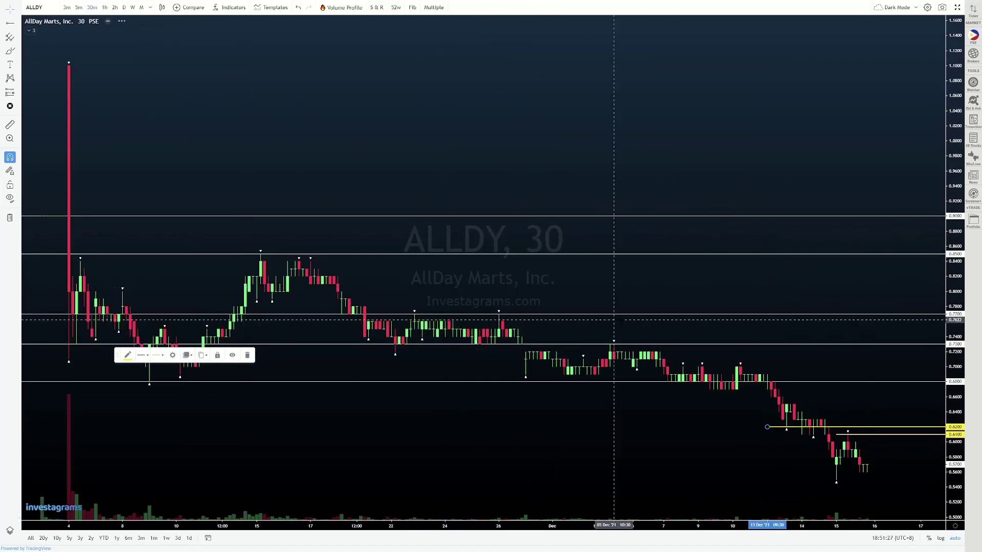
{"action": "scroll", "coordinate": [623, 326], "scroll_direction": "up", "scroll_amount": 3}
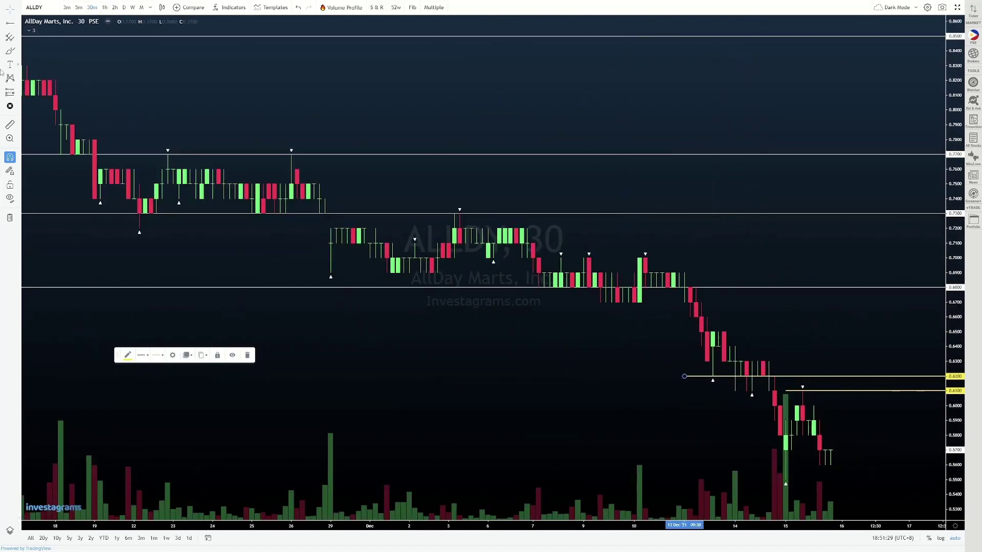
{"action": "left_click", "coordinate": [9, 50]}
{"action": "mouse_move", "coordinate": [719, 379]}
{"action": "left_mouse_down"}
{"action": "mouse_move", "coordinate": [752, 390]}
{"action": "mouse_move", "coordinate": [815, 386]}
{"action": "mouse_move", "coordinate": [803, 387]}
{"action": "left_mouse_up"}
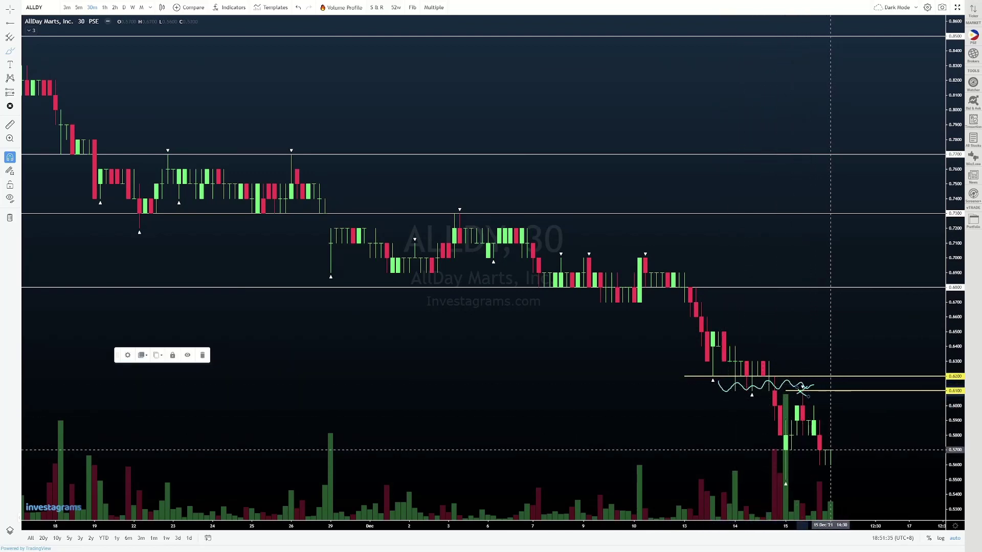
{"action": "left_click_drag", "start_coordinate": [825, 450], "coordinate": [876, 402]}
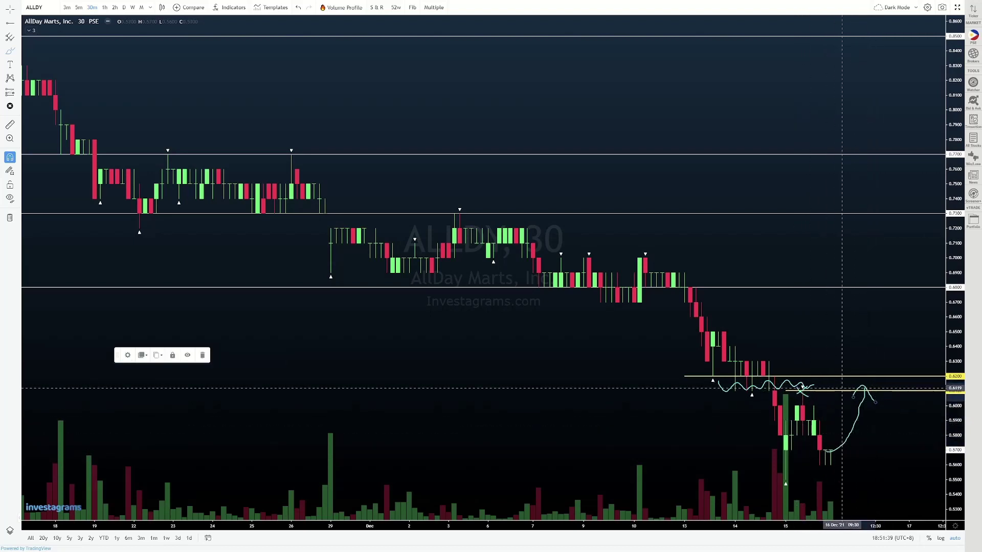
{"action": "mouse_move", "coordinate": [869, 371]}
{"action": "left_mouse_down"}
{"action": "mouse_move", "coordinate": [849, 396]}
{"action": "mouse_move", "coordinate": [881, 401]}
{"action": "left_mouse_up"}
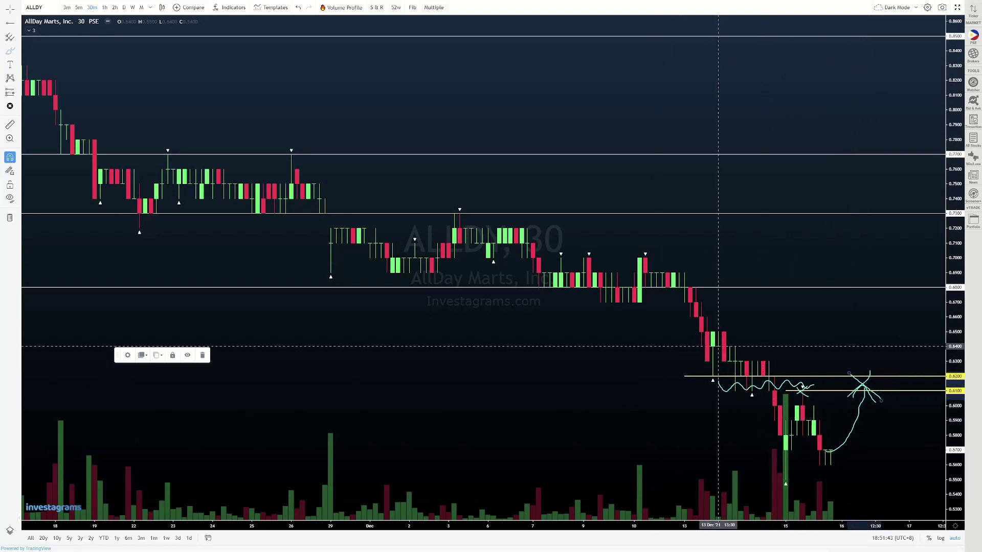
Brush short horizontal lines at about 0.65 and 0.67 beside the December decline, and return to the daily chart
{"action": "left_click_drag", "start_coordinate": [707, 332], "coordinate": [763, 331]}
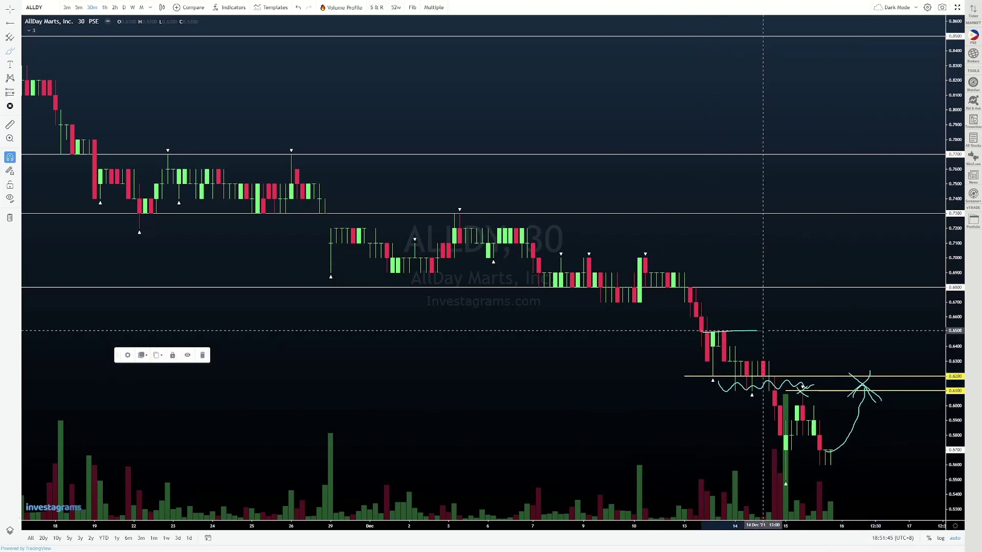
{"action": "left_click_drag", "start_coordinate": [606, 303], "coordinate": [685, 301]}
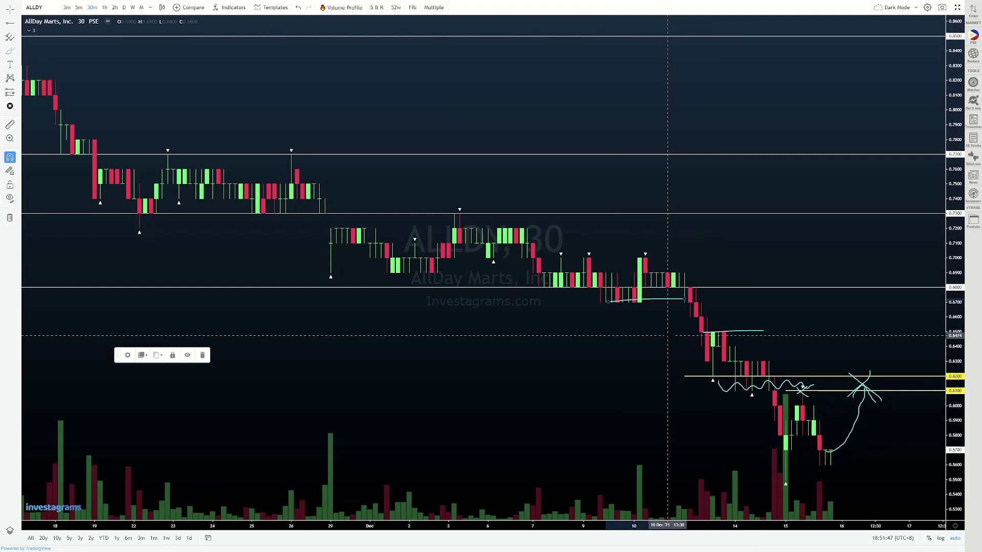
{"action": "left_click", "coordinate": [124, 7]}
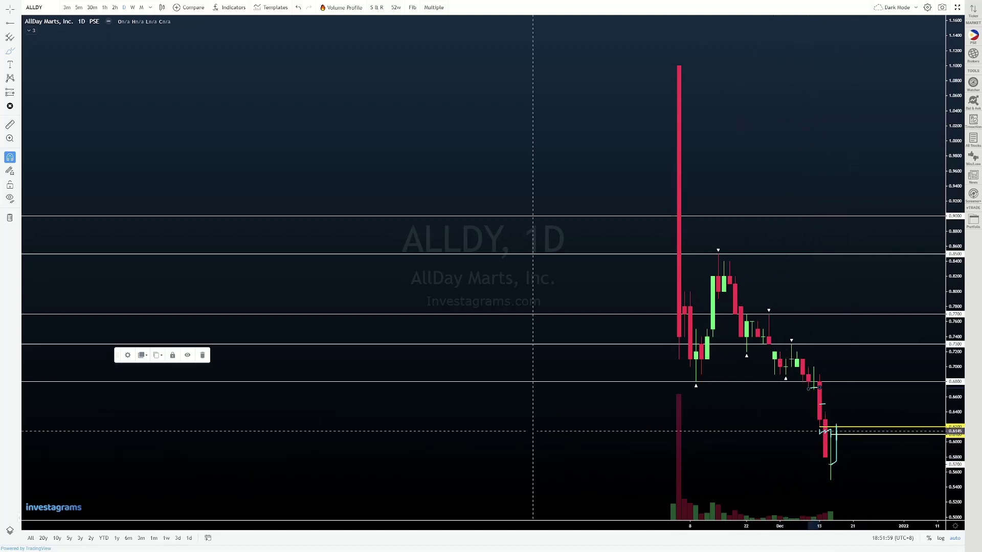
{"action": "scroll", "coordinate": [537, 426], "scroll_direction": "up", "scroll_amount": 2}
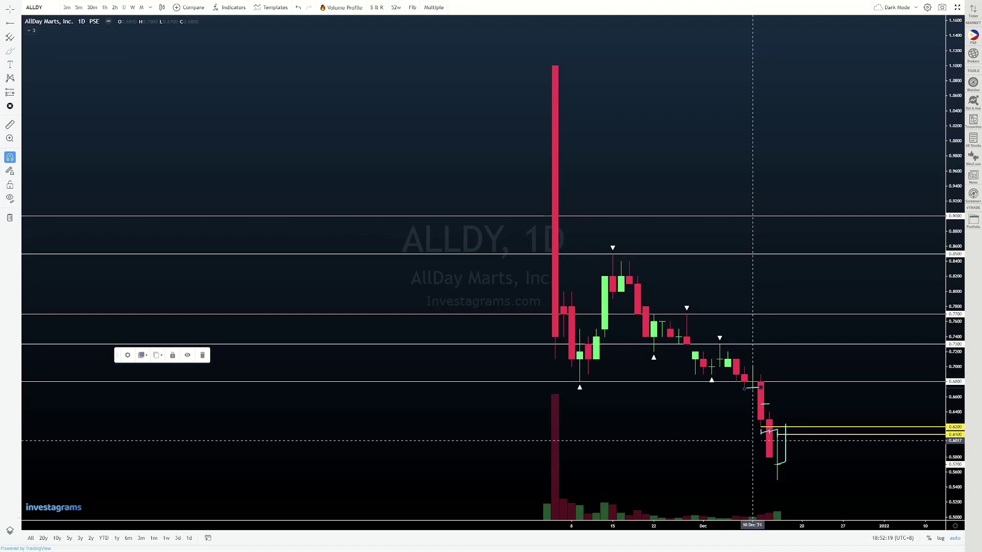
{"action": "scroll", "coordinate": [728, 451], "scroll_direction": "up", "scroll_amount": 3}
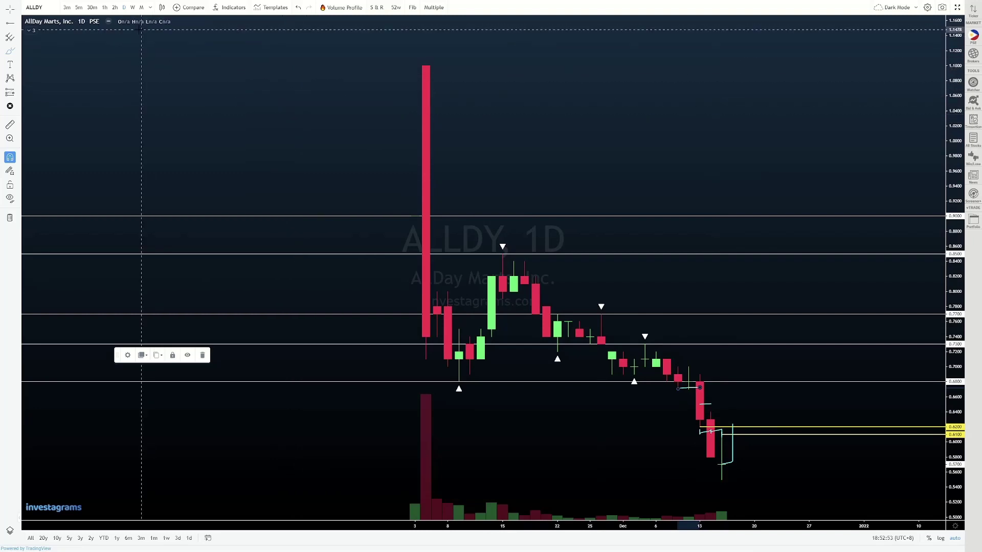
Switch the daily chart to AC Energy Corporation (ACEN)
{"action": "key", "text": "shift+f"}
{"action": "left_click", "coordinate": [51, 4]}
{"action": "type", "text": "ACEN"}
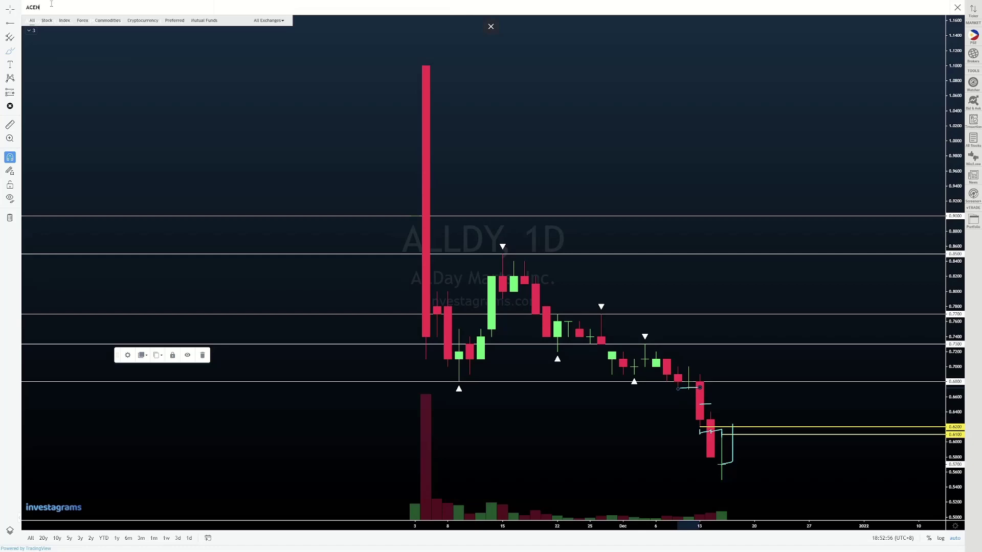
{"action": "key", "text": "Return"}
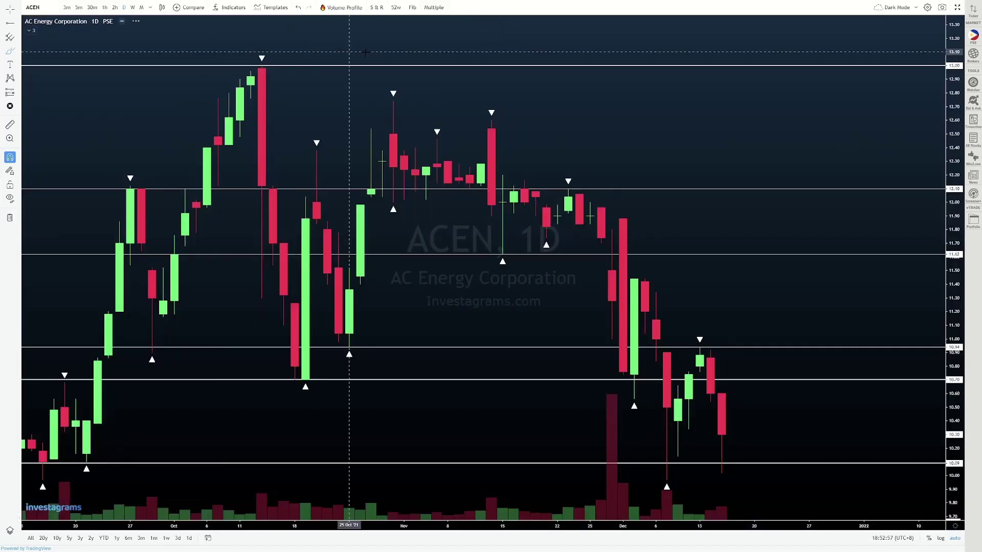
Turn off magnet snapping and brush arcs over the October and November highs and under the October and December lows
{"action": "scroll", "coordinate": [358, 525], "scroll_direction": "down", "scroll_amount": 5}
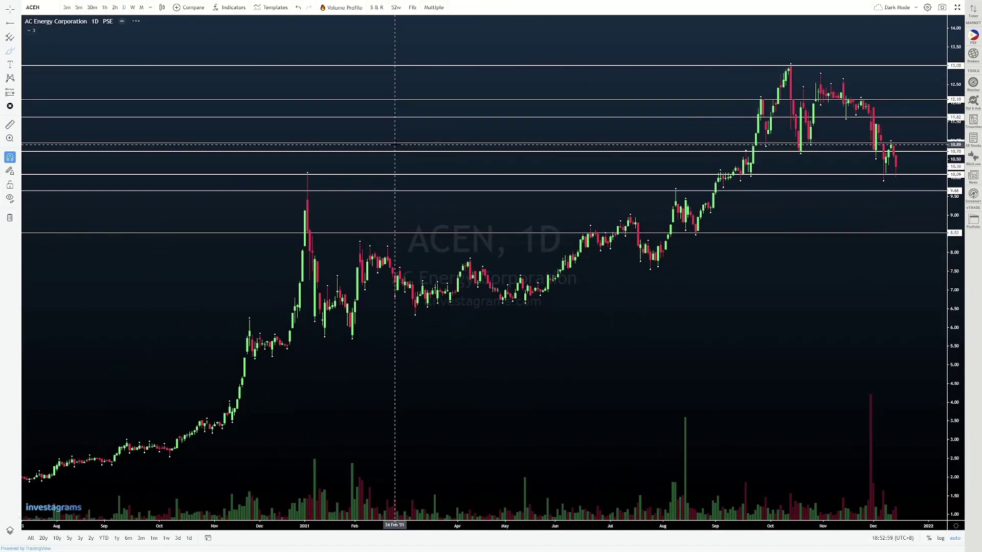
{"action": "scroll", "coordinate": [395, 146], "scroll_direction": "up", "scroll_amount": 2}
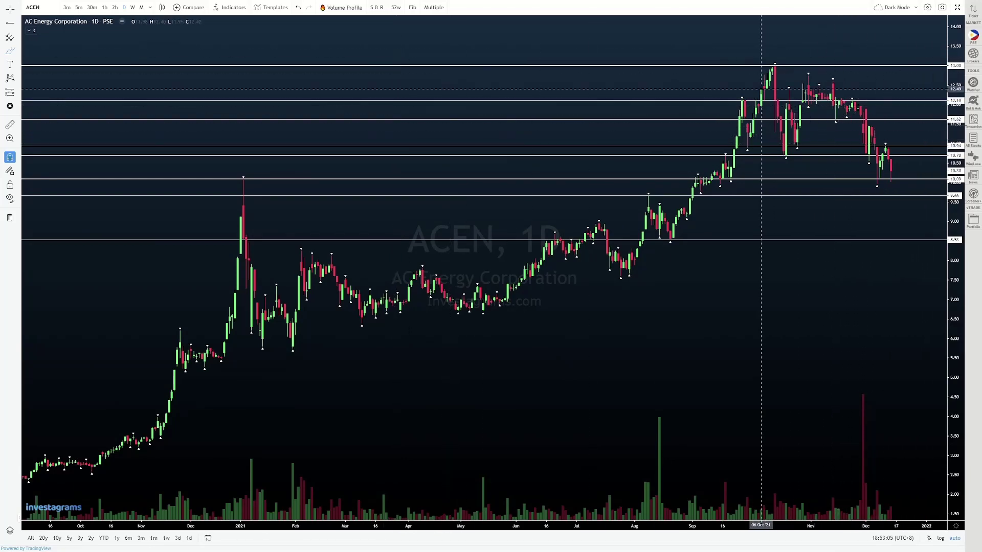
{"action": "mouse_move", "coordinate": [490, 18]}
{"action": "left_click", "coordinate": [762, 67]}
{"action": "left_click", "coordinate": [775, 61]}
{"action": "left_click", "coordinate": [805, 73]}
{"action": "left_click", "coordinate": [766, 152]}
{"action": "left_click", "coordinate": [787, 161]}
{"action": "left_click", "coordinate": [813, 155]}
{"action": "left_click", "coordinate": [800, 82]}
{"action": "left_click", "coordinate": [826, 68]}
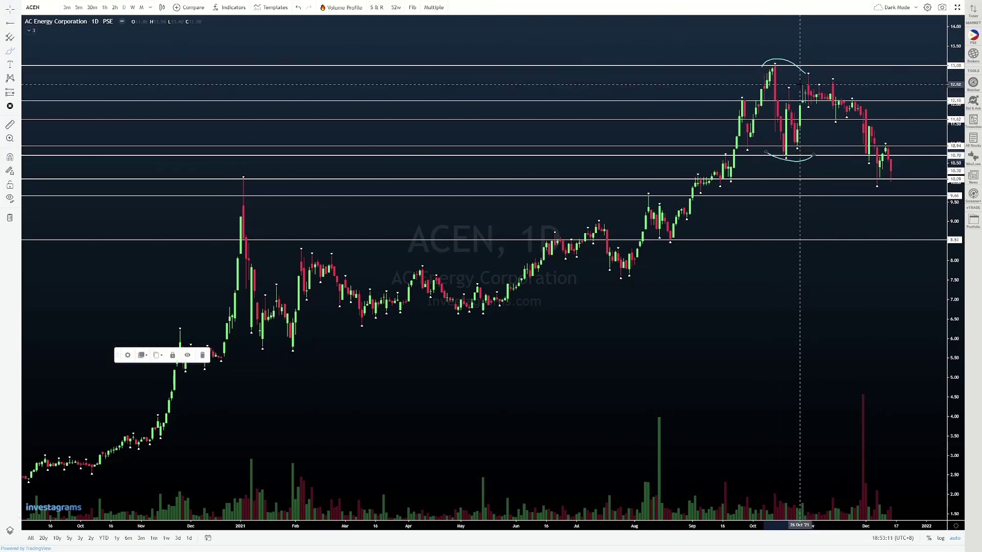
{"action": "left_click", "coordinate": [851, 81]}
{"action": "left_click", "coordinate": [853, 174]}
{"action": "left_click", "coordinate": [877, 193]}
{"action": "left_click", "coordinate": [910, 180]}
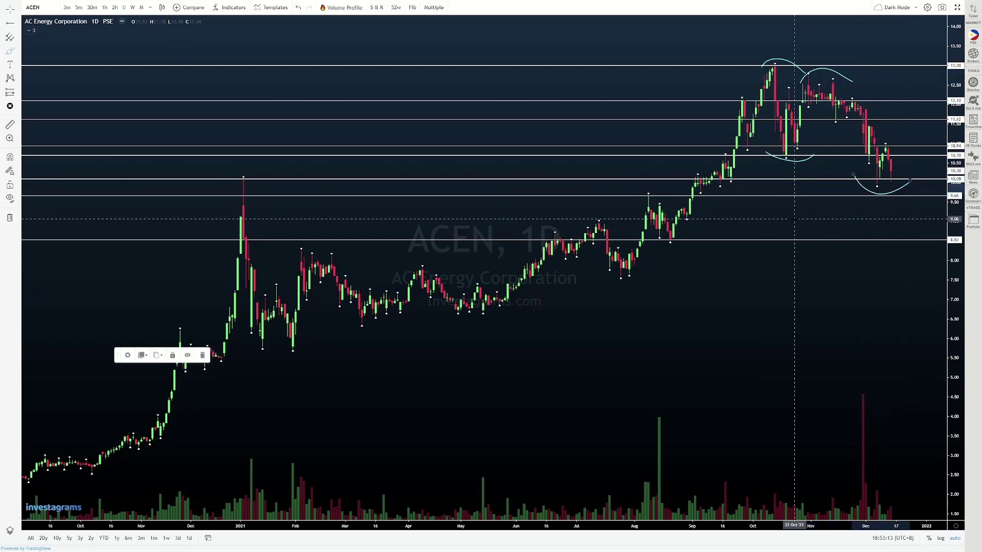
Brush an arc over the mid-December high near 10.94 and a downward line from the last candle past 9.66
{"action": "left_click", "coordinate": [881, 149]}
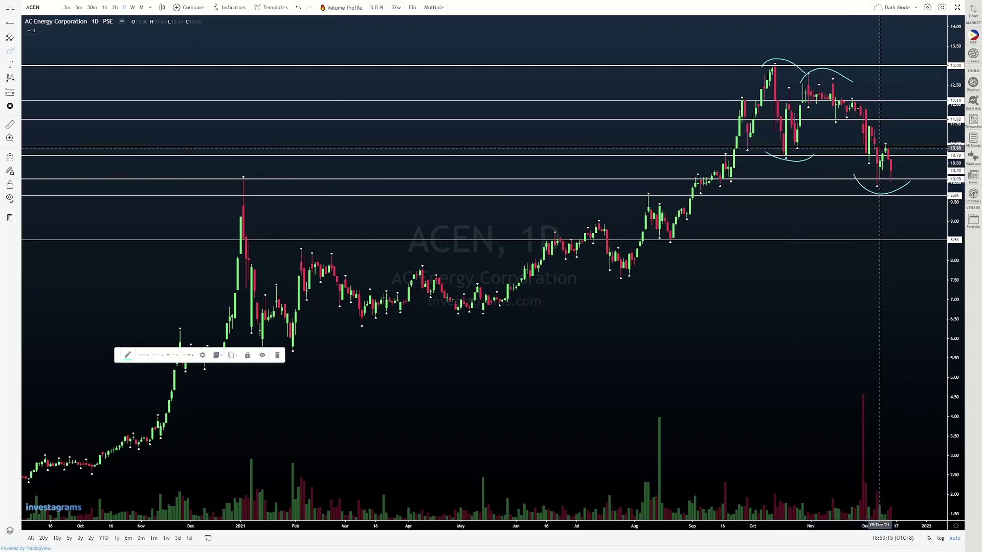
{"action": "left_click", "coordinate": [895, 138]}
{"action": "left_click", "coordinate": [910, 146]}
{"action": "left_click", "coordinate": [893, 176]}
{"action": "left_click", "coordinate": [899, 201]}
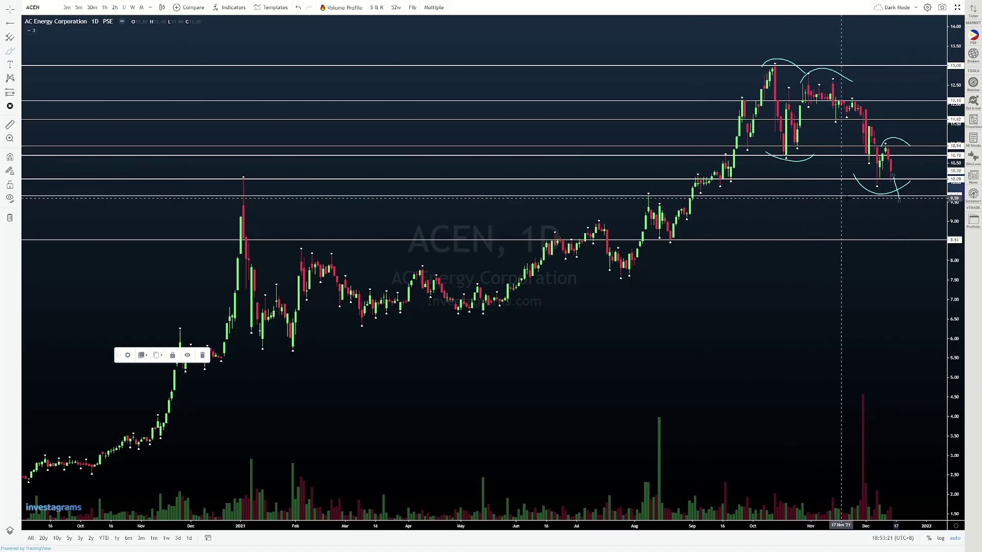
Brush an X at the 9.66 level and a long wave between 9.66 and 8.53
{"action": "left_click_drag", "start_coordinate": [846, 190], "coordinate": [869, 206]}
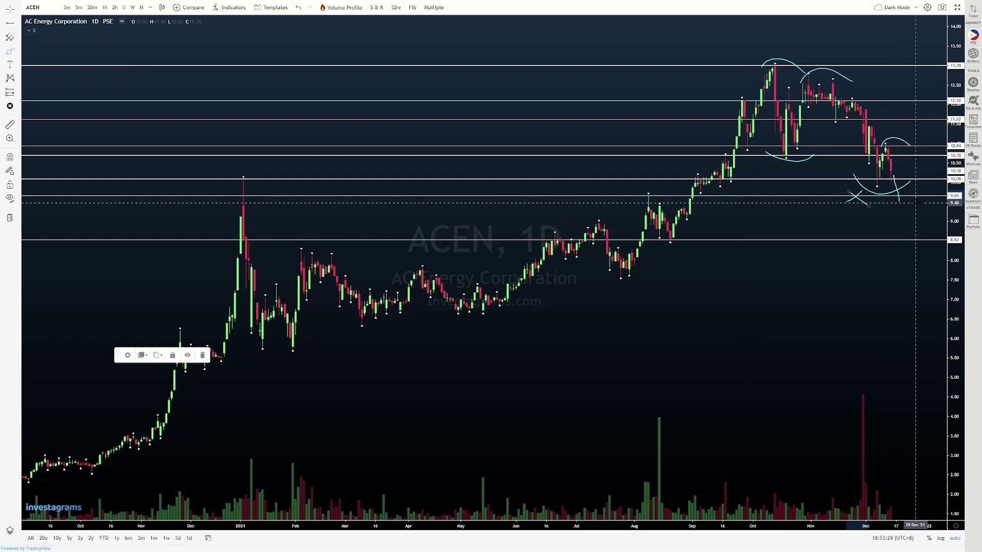
{"action": "left_click", "coordinate": [761, 207]}
{"action": "mouse_move", "coordinate": [761, 207]}
{"action": "left_mouse_down"}
{"action": "mouse_move", "coordinate": [880, 220]}
{"action": "mouse_move", "coordinate": [930, 207]}
{"action": "left_mouse_up"}
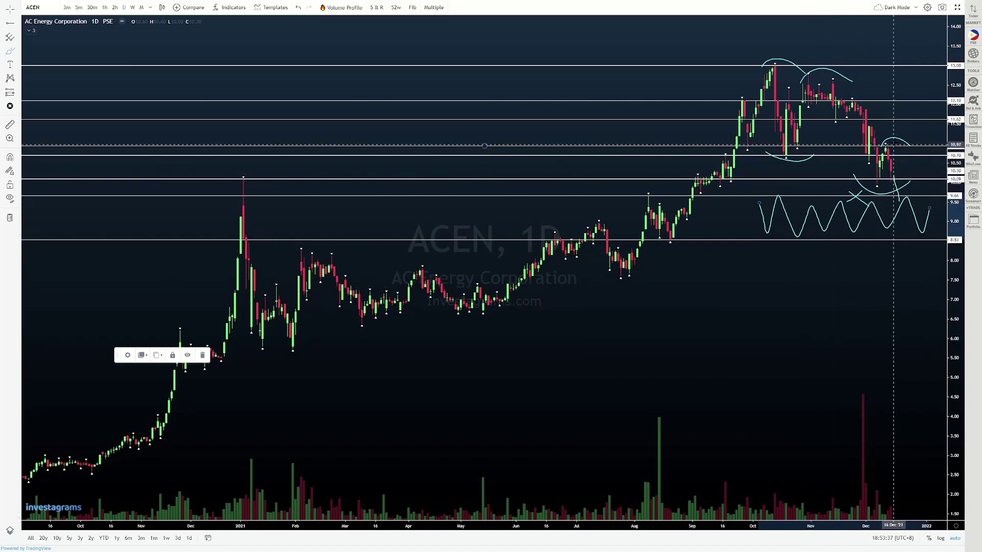
Brush an X at the 10.94 level and a wave between 10.94 and 11.62
{"action": "mouse_move", "coordinate": [898, 146]}
{"action": "left_mouse_down"}
{"action": "mouse_move", "coordinate": [910, 142]}
{"action": "mouse_move", "coordinate": [901, 139]}
{"action": "mouse_move", "coordinate": [920, 158]}
{"action": "left_mouse_up"}
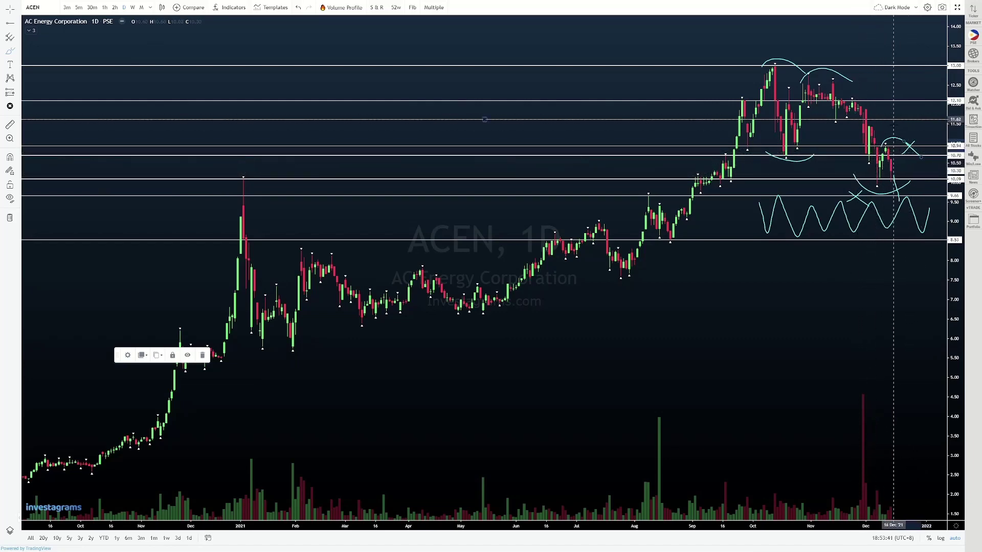
{"action": "left_click", "coordinate": [852, 144]}
{"action": "mouse_move", "coordinate": [851, 144]}
{"action": "left_mouse_down"}
{"action": "mouse_move", "coordinate": [870, 122]}
{"action": "mouse_move", "coordinate": [893, 135]}
{"action": "mouse_move", "coordinate": [938, 118]}
{"action": "left_mouse_up"}
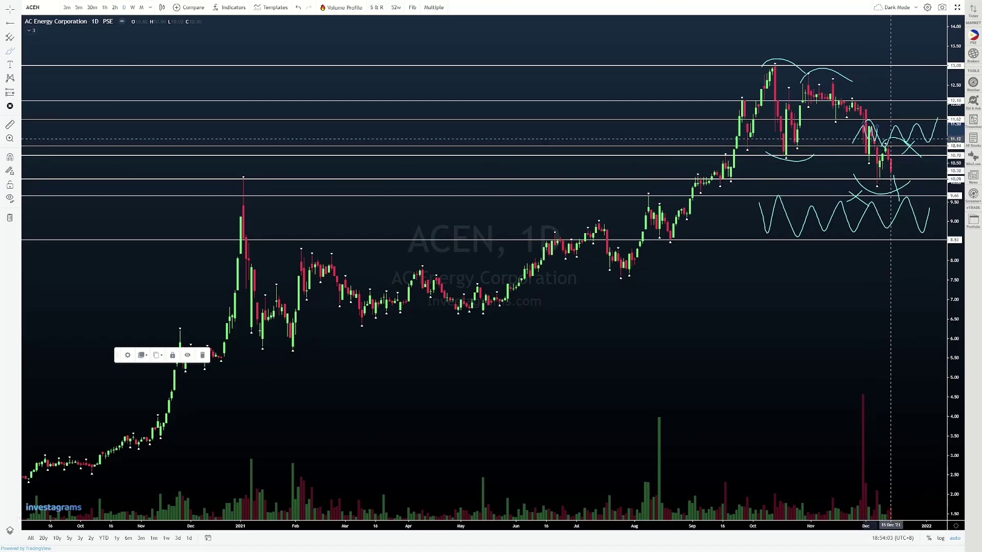
Circle the early December candles between 10.94 and 11.62 and brush the price path falling from them
{"action": "left_click", "coordinate": [896, 156]}
{"action": "scroll", "coordinate": [896, 157], "scroll_direction": "up", "scroll_amount": 3}
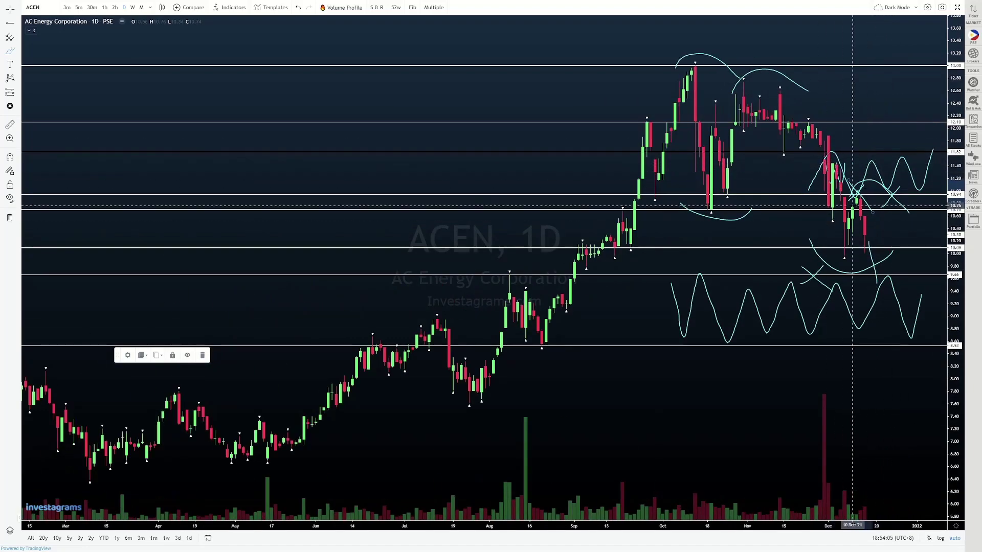
{"action": "left_click_drag", "start_coordinate": [844, 203], "coordinate": [848, 203]}
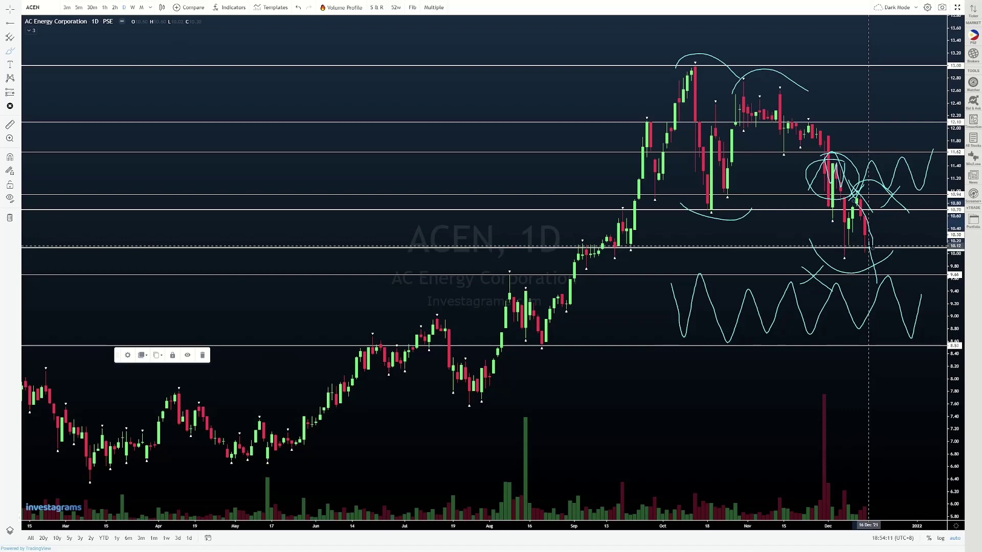
Brush waves between 11.62 and 12.10 and between 12.10 and 13.00
{"action": "scroll", "coordinate": [869, 247], "scroll_direction": "down", "scroll_amount": 5}
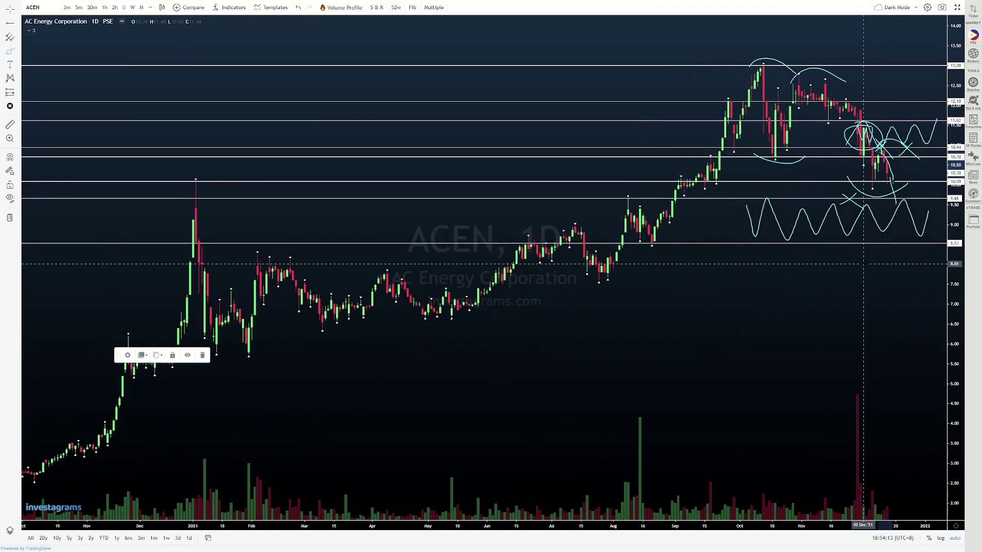
{"action": "scroll", "coordinate": [831, 222], "scroll_direction": "down", "scroll_amount": 3}
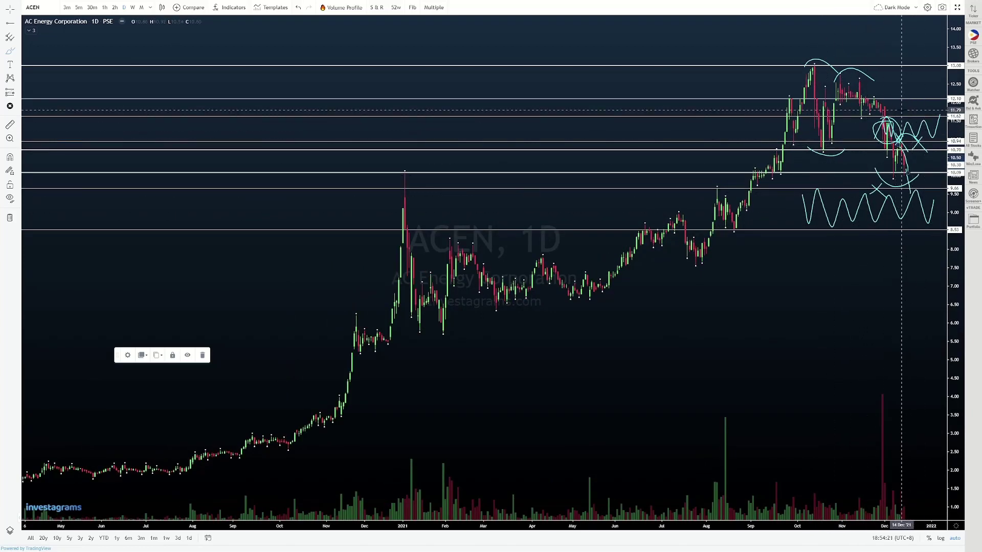
{"action": "left_click_drag", "start_coordinate": [901, 110], "coordinate": [943, 99]}
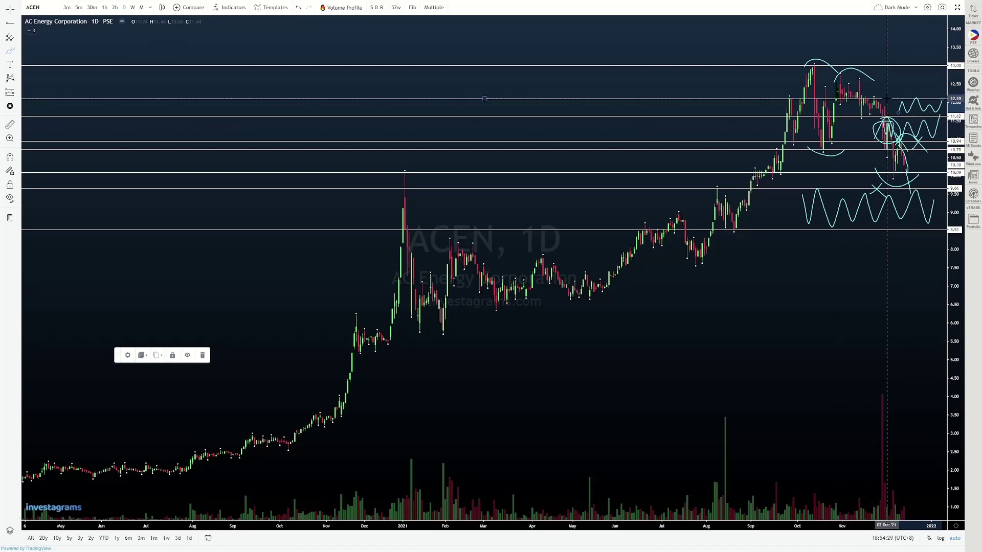
{"action": "left_click_drag", "start_coordinate": [887, 99], "coordinate": [931, 70]}
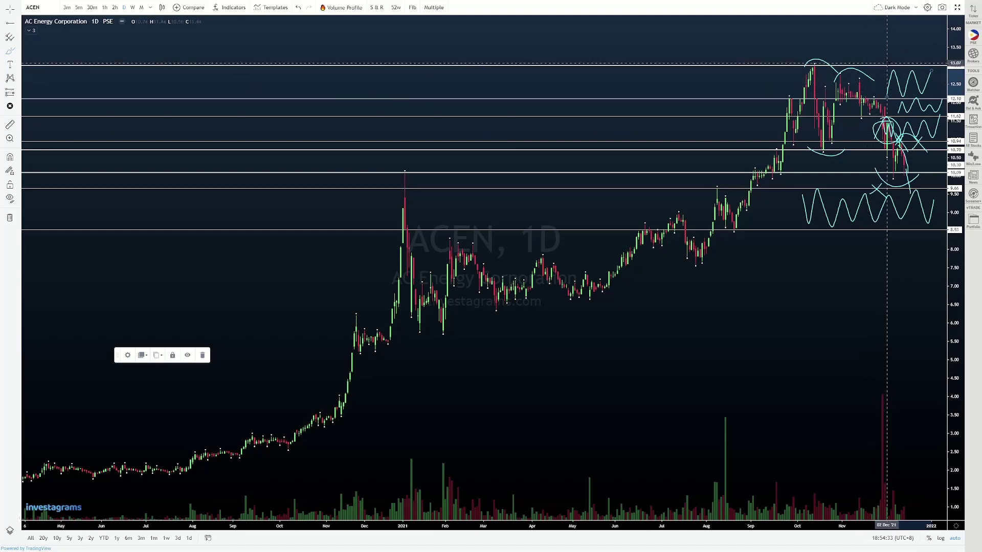
Brush an X at the 13.00 level above the upper wave
{"action": "left_click_drag", "start_coordinate": [881, 52], "coordinate": [892, 67]}
{"action": "left_click_drag", "start_coordinate": [891, 55], "coordinate": [883, 67]}
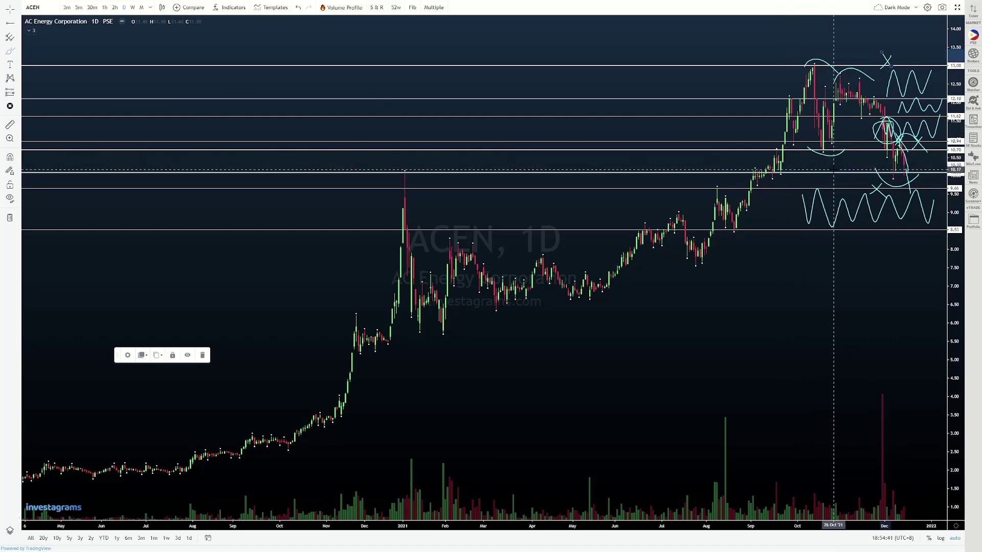
{"action": "scroll", "coordinate": [823, 166], "scroll_direction": "up", "scroll_amount": 2}
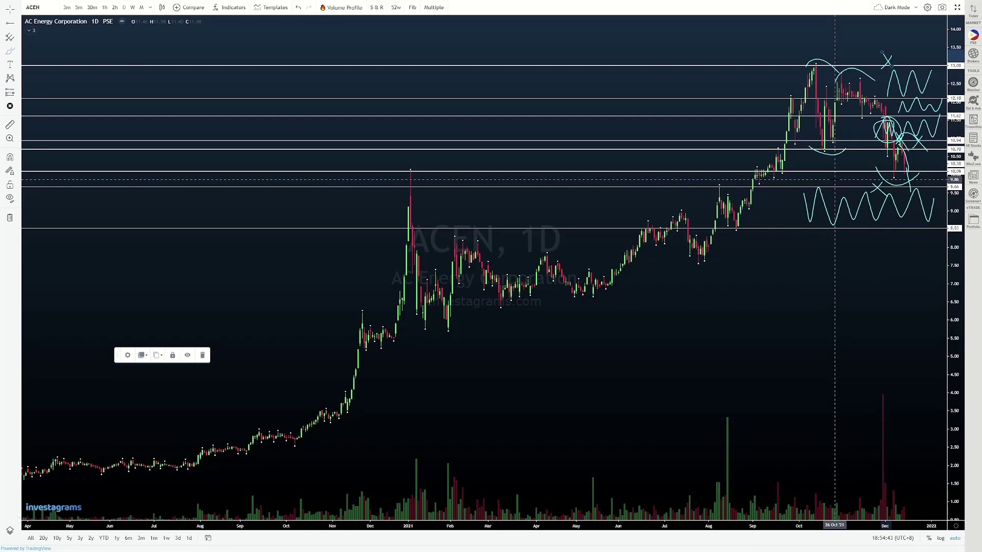
{"action": "scroll", "coordinate": [822, 179], "scroll_direction": "up", "scroll_amount": 2}
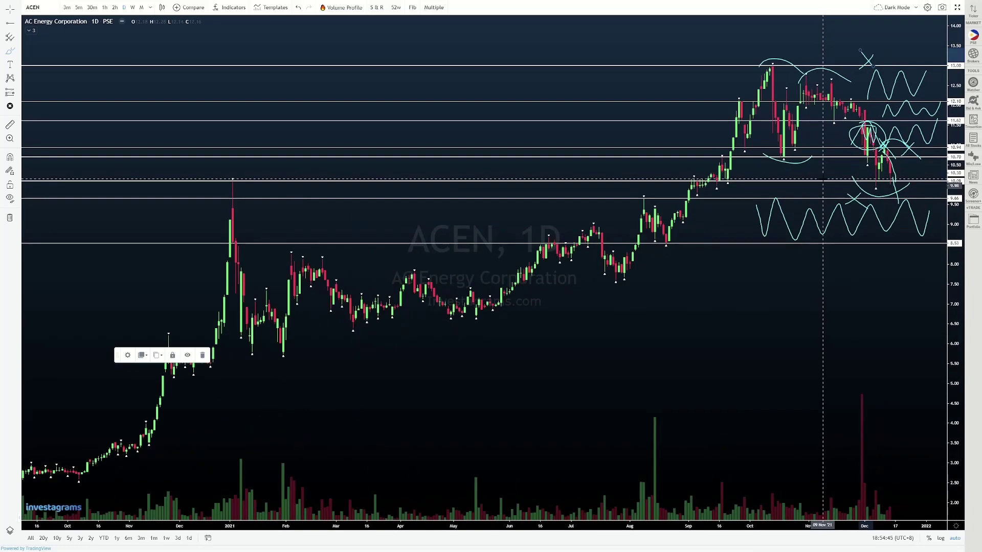